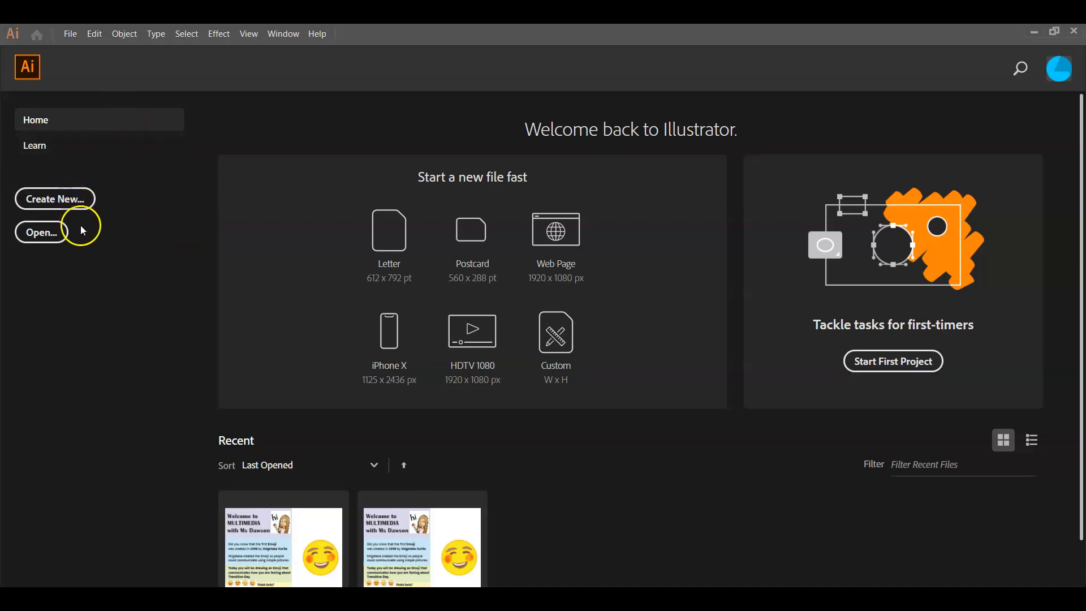
Create a new A4 document in centimetres with landscape orientation, 29.7 by 21 cm
{"action": "left_click", "coordinate": [74, 206]}
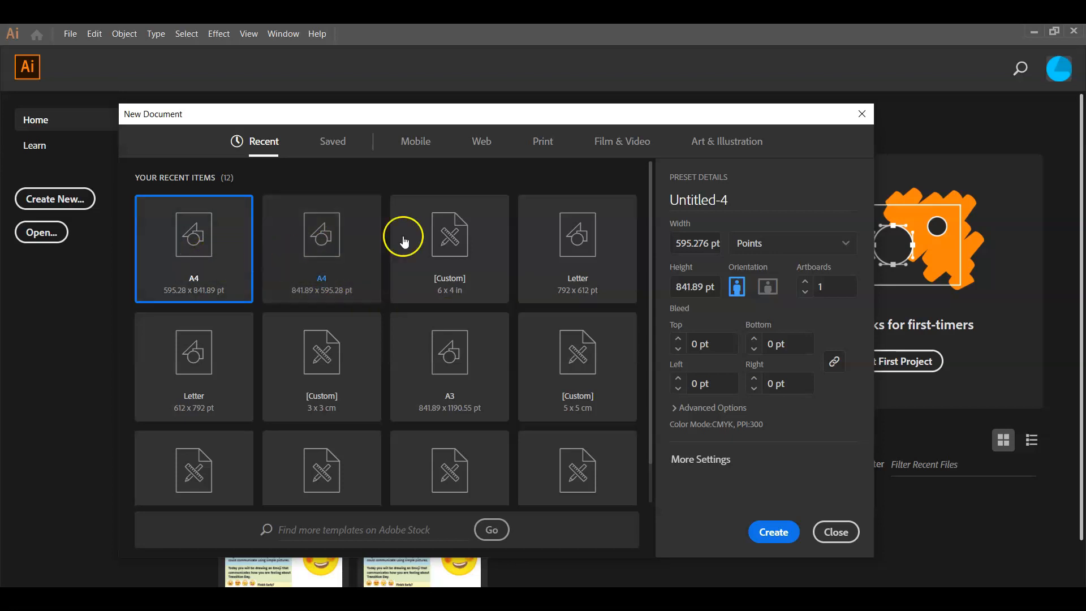
{"action": "left_click_drag", "start_coordinate": [651, 362], "coordinate": [652, 417]}
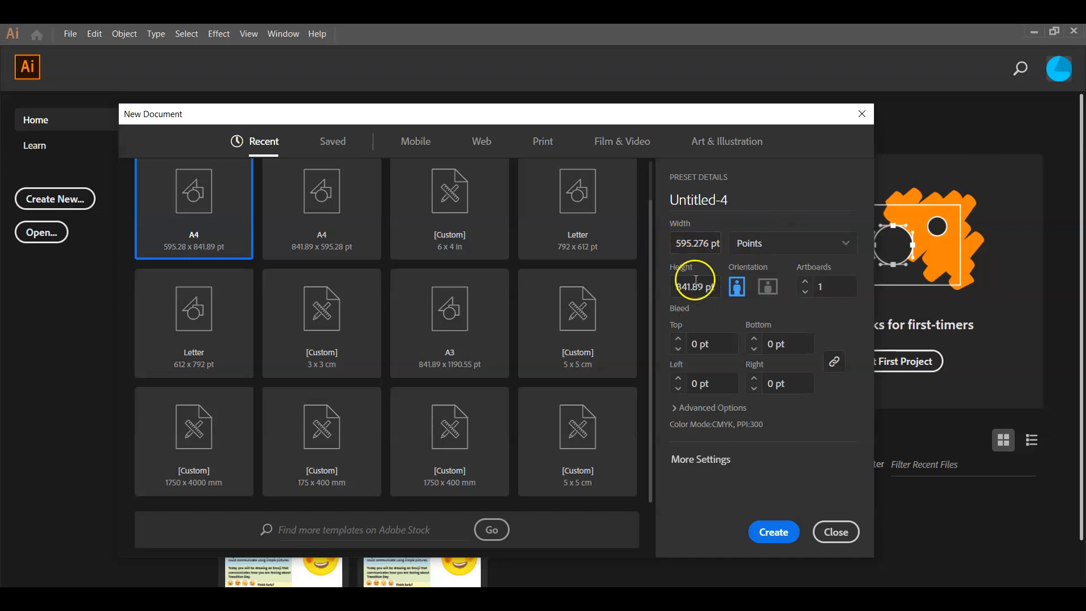
{"action": "left_click", "coordinate": [756, 244]}
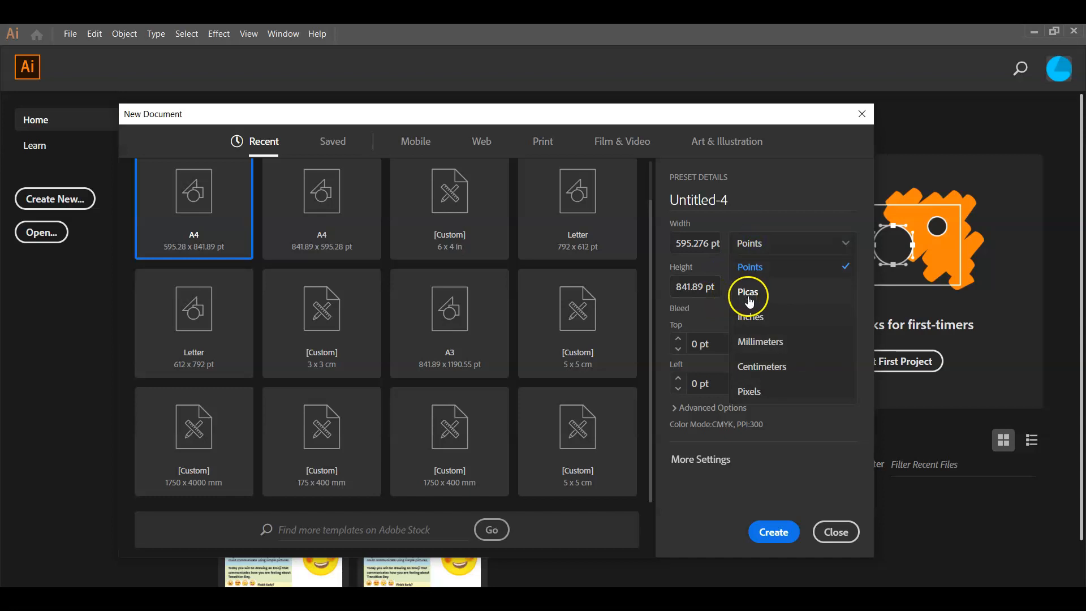
{"action": "left_click", "coordinate": [771, 365]}
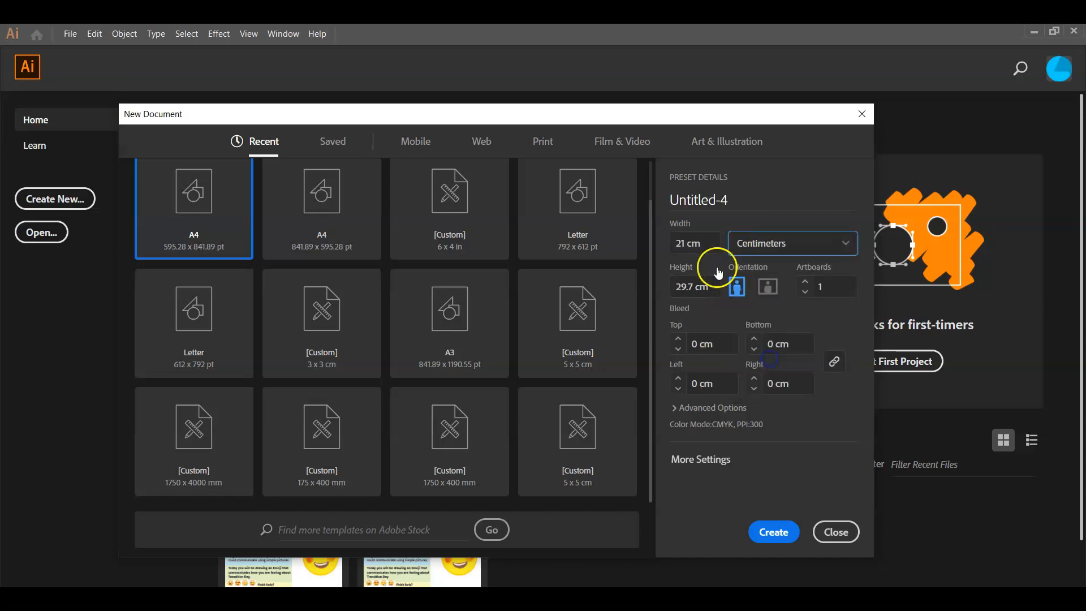
{"action": "scroll", "coordinate": [279, 298], "scroll_direction": "up", "scroll_amount": 2}
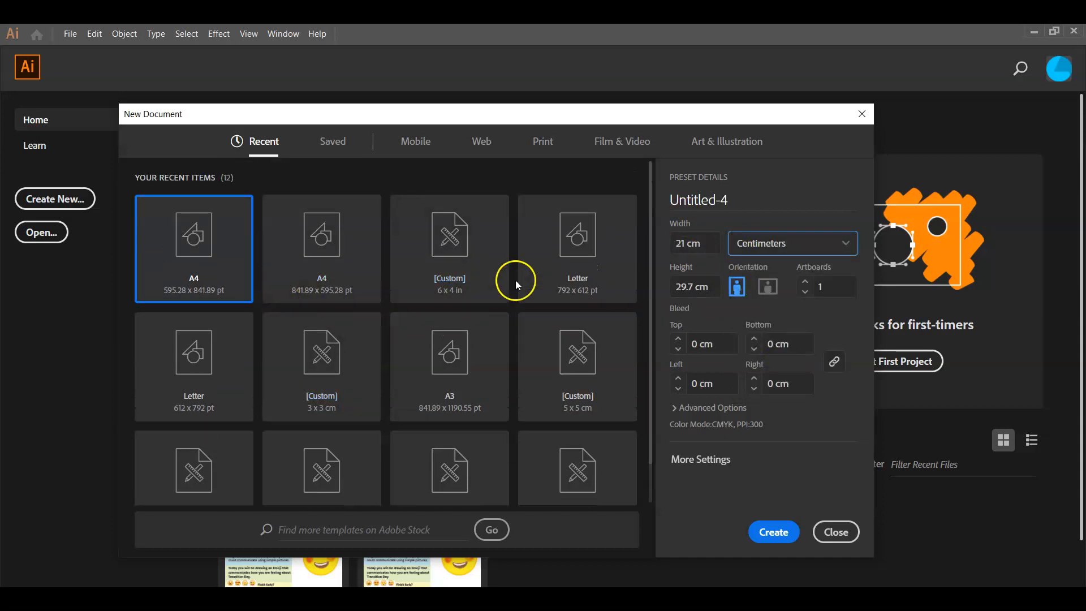
{"action": "left_click", "coordinate": [767, 285]}
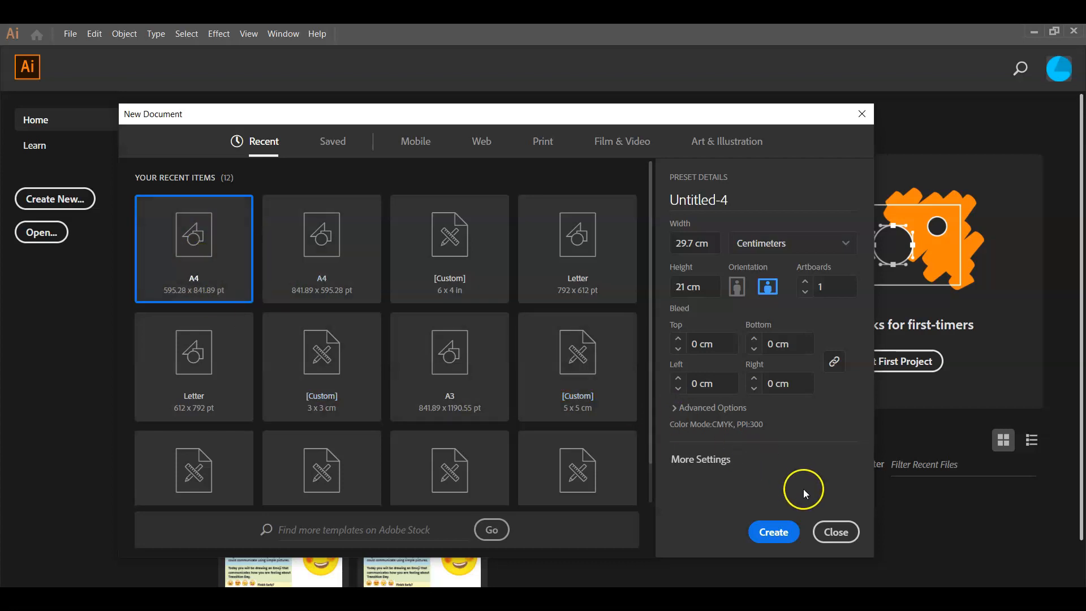
{"action": "left_click", "coordinate": [773, 536]}
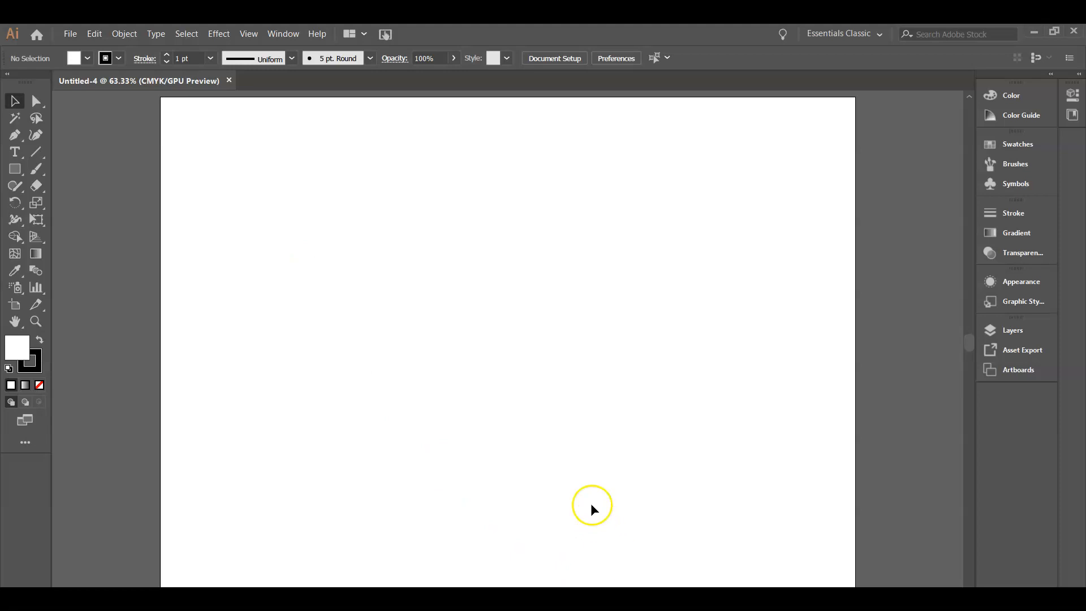
Examine the artboard at several zoom levels and fitted to the window
{"action": "key", "text": "ctrl+plus"}
{"action": "key", "text": "ctrl+plus"}
{"action": "key", "text": "ctrl+plus"}
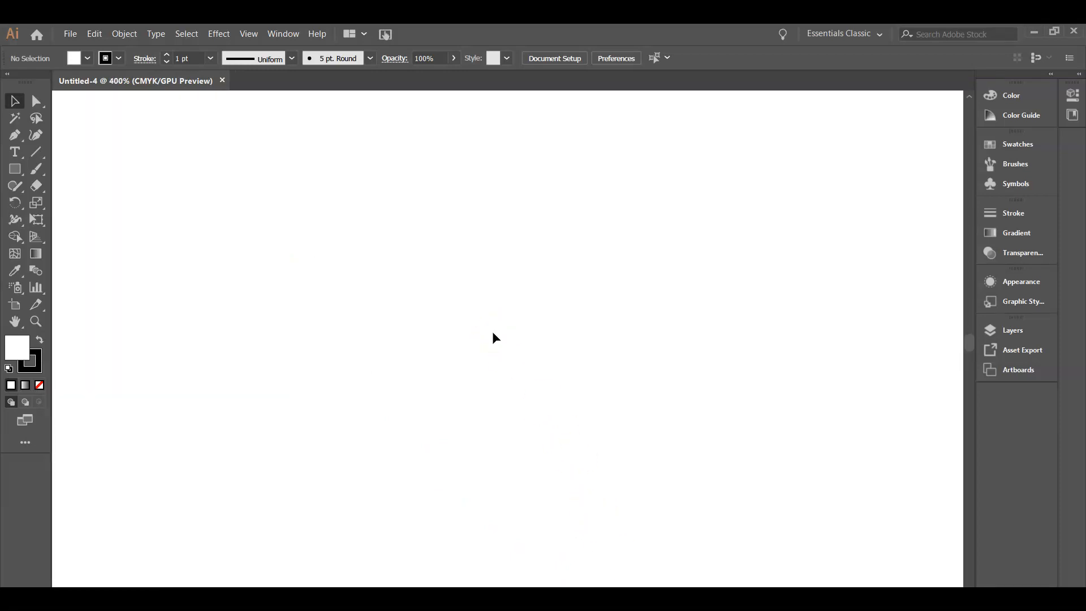
{"action": "key", "text": "ctrl+minus"}
{"action": "key", "text": "ctrl+minus"}
{"action": "key", "text": "ctrl+minus"}
{"action": "key", "text": "ctrl+minus"}
{"action": "key", "text": "ctrl+minus"}
{"action": "key", "text": "ctrl+minus"}
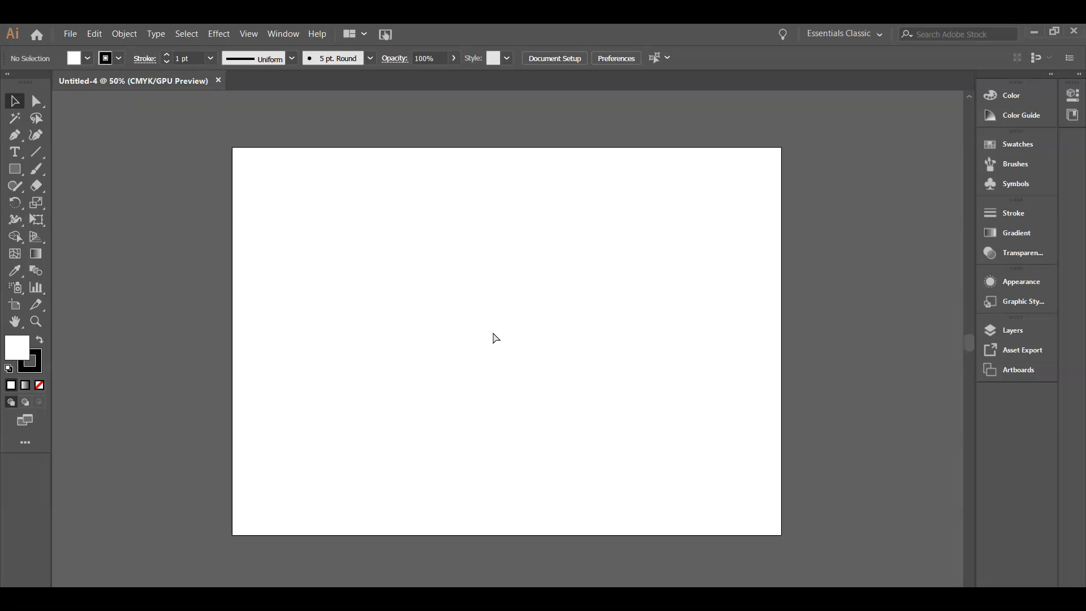
{"action": "key", "text": "ctrl+minus"}
{"action": "key", "text": "ctrl+minus"}
{"action": "key", "text": "ctrl+minus"}
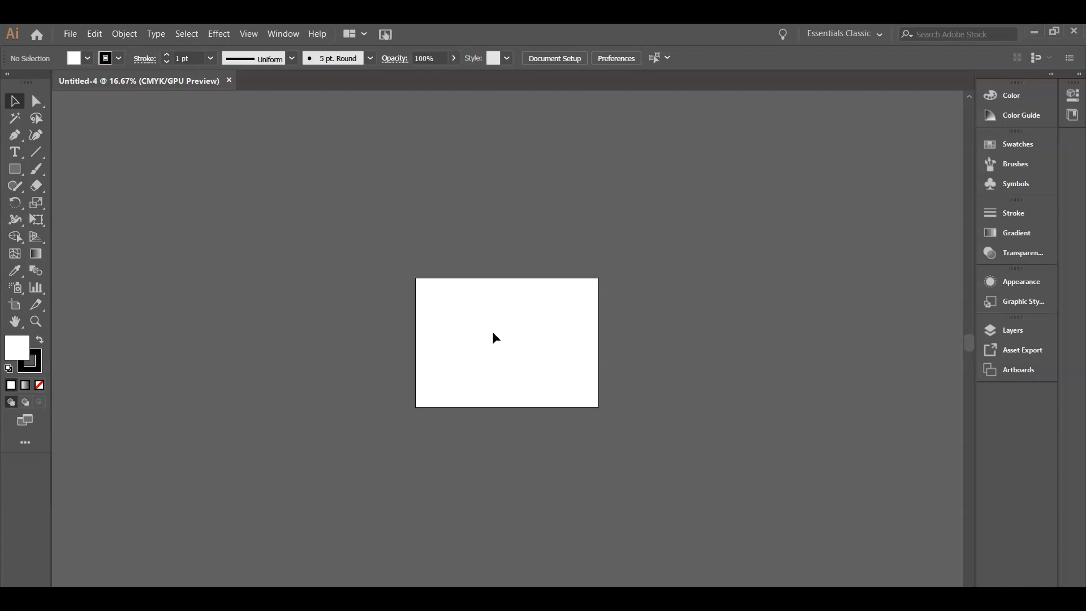
{"action": "key", "text": "ctrl+0"}
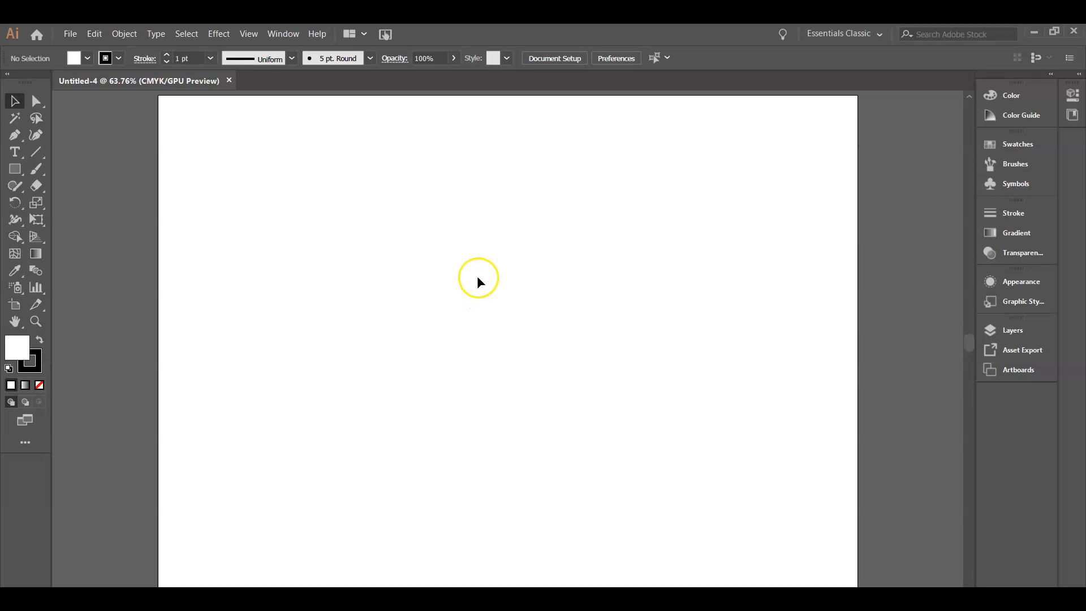
{"action": "left_click_drag", "start_coordinate": [478, 274], "coordinate": [469, 397]}
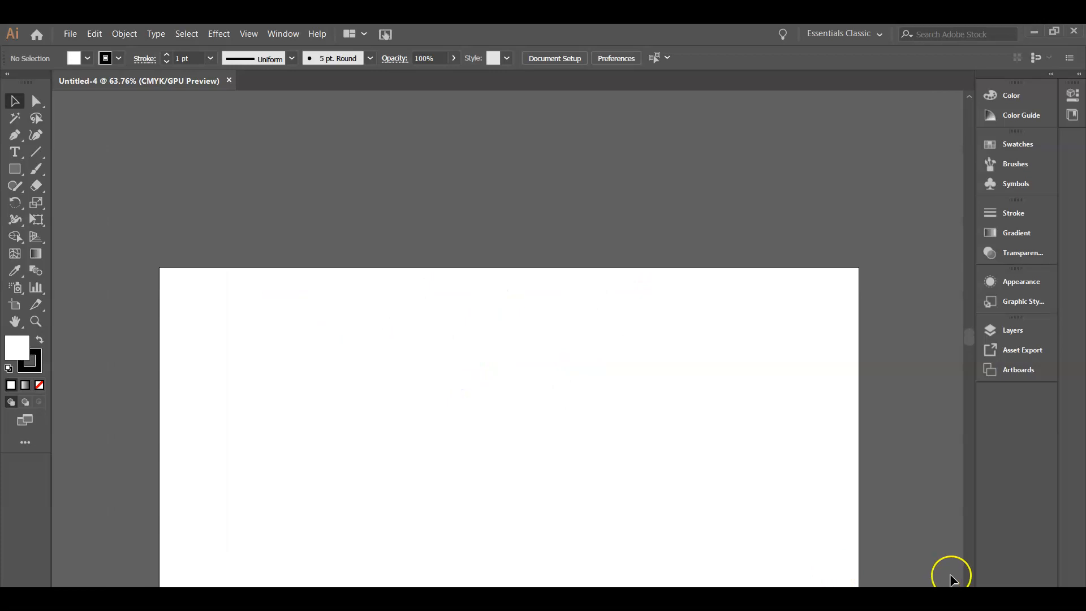
{"action": "scroll", "coordinate": [952, 578], "scroll_direction": "down", "scroll_amount": 3}
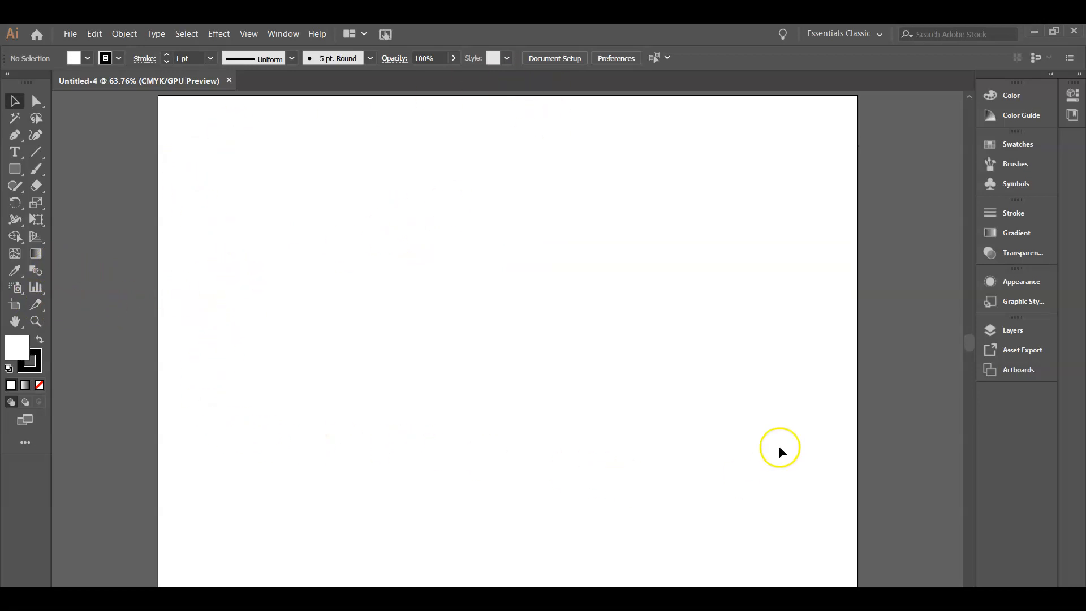
With the Artboard tool, duplicate the artboard to the right of the original
{"action": "key", "text": "ctrl+minus"}
{"action": "key", "text": "ctrl+minus"}
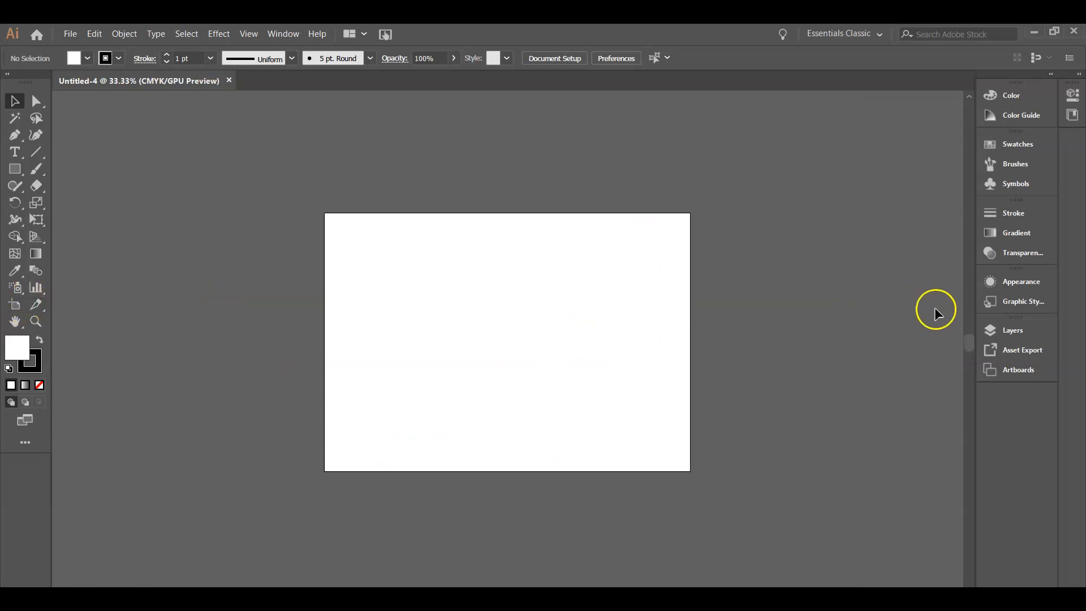
{"action": "left_click", "coordinate": [19, 309]}
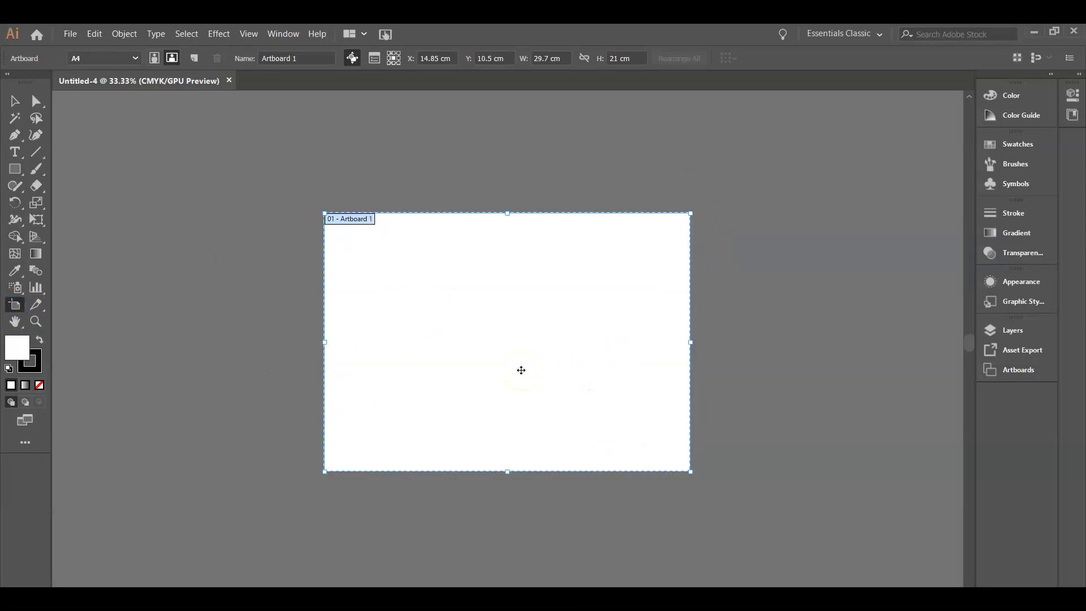
{"action": "key", "text": "ctrl+minus"}
{"action": "key", "text": "ctrl+minus"}
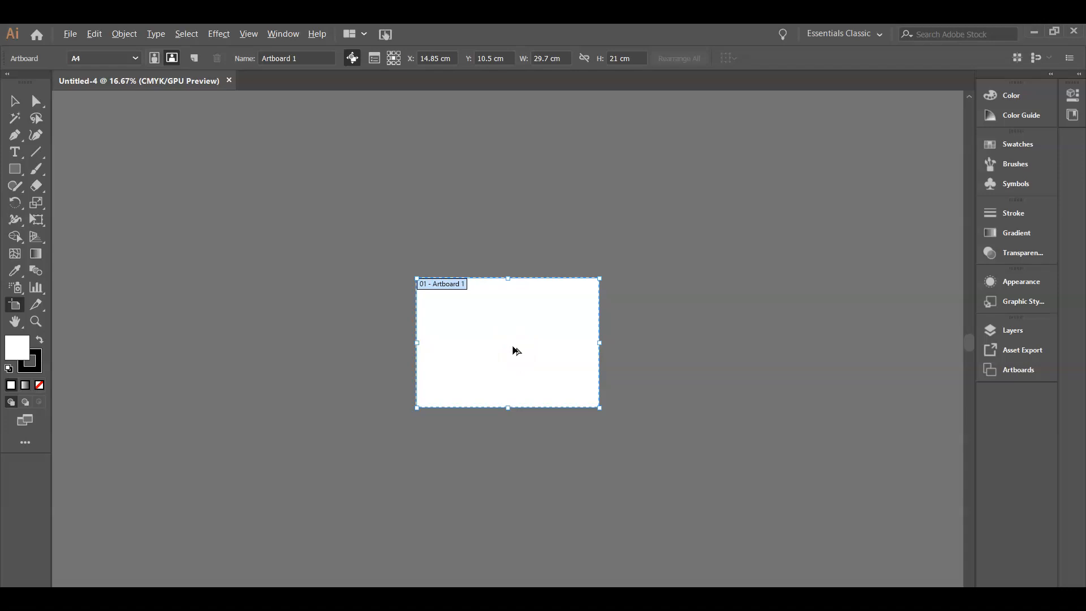
{"action": "left_click_drag", "start_coordinate": [514, 348], "coordinate": [729, 346]}
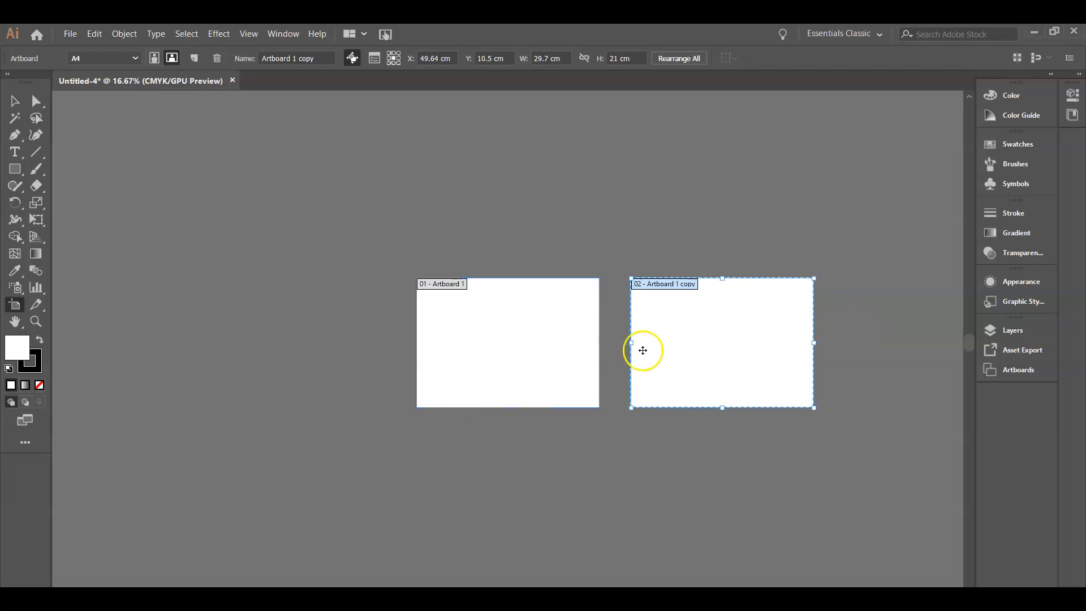
Draw a wide artboard about 64 by 12 cm below and a narrow one about 12 by 22 cm to the left
{"action": "left_click", "coordinate": [554, 373]}
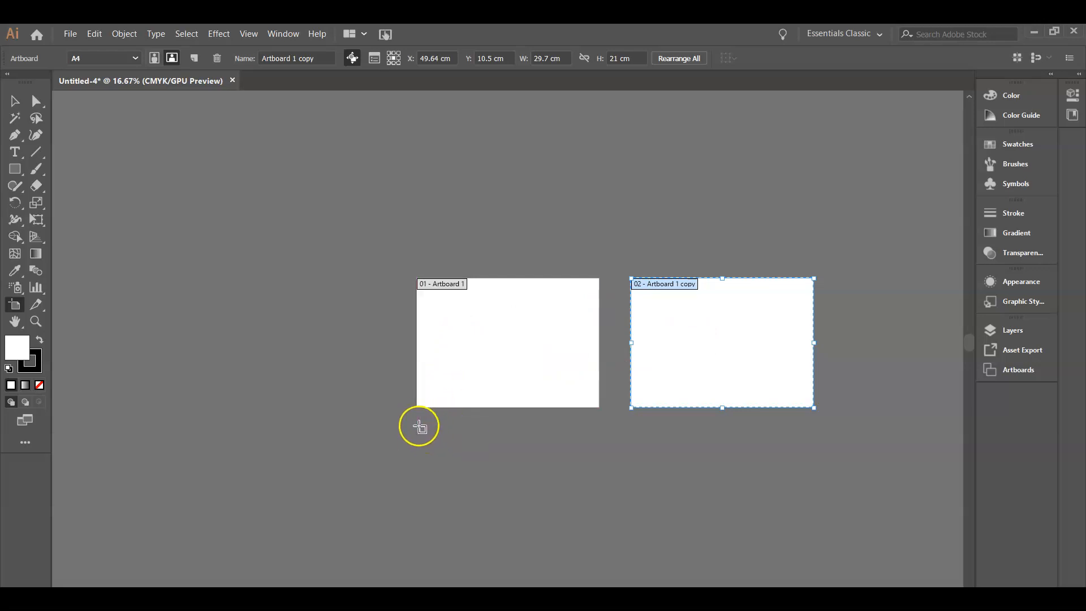
{"action": "left_click_drag", "start_coordinate": [419, 426], "coordinate": [815, 497]}
{"action": "left_click_drag", "start_coordinate": [117, 204], "coordinate": [190, 337]}
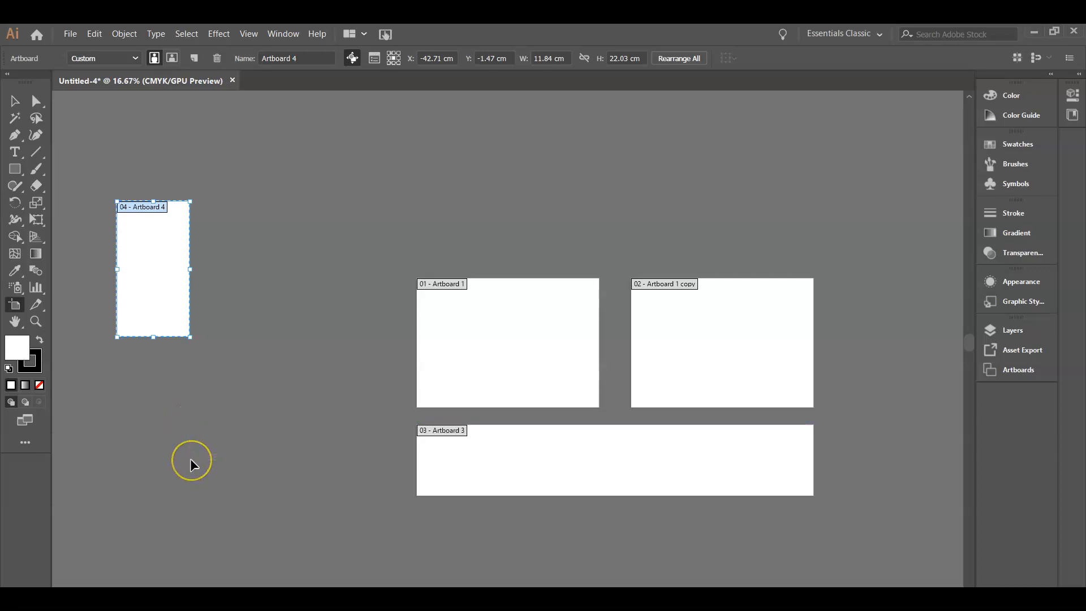
Delete the two newly drawn artboards
{"action": "key", "text": "Delete"}
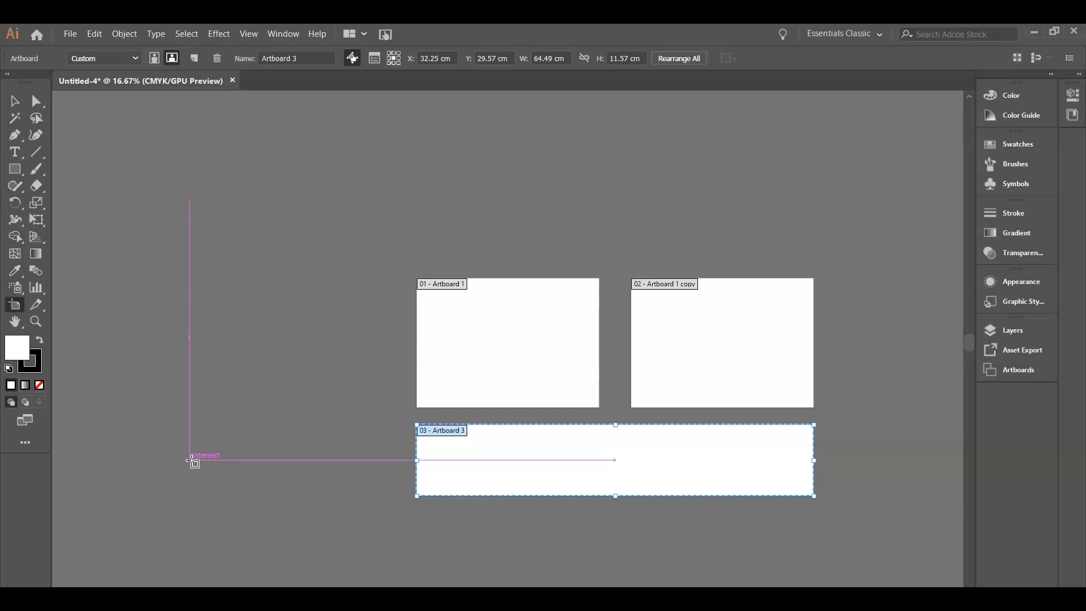
{"action": "key", "text": "Delete"}
{"action": "key", "text": "Delete"}
{"action": "left_click", "coordinate": [589, 407]}
{"action": "left_click_drag", "start_coordinate": [451, 317], "coordinate": [696, 321]}
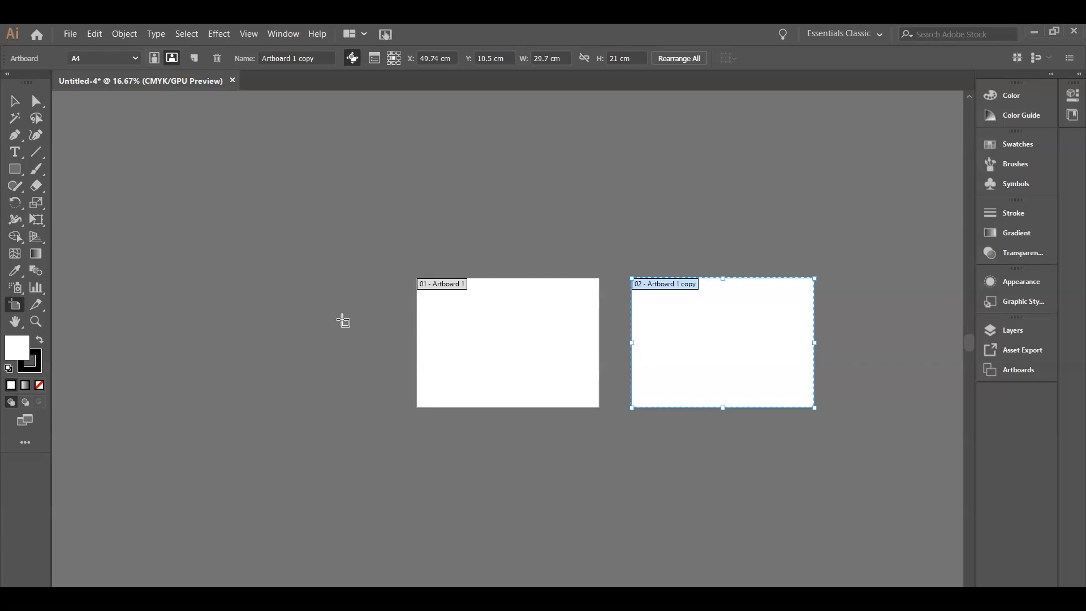
{"action": "key", "text": "ctrl+0"}
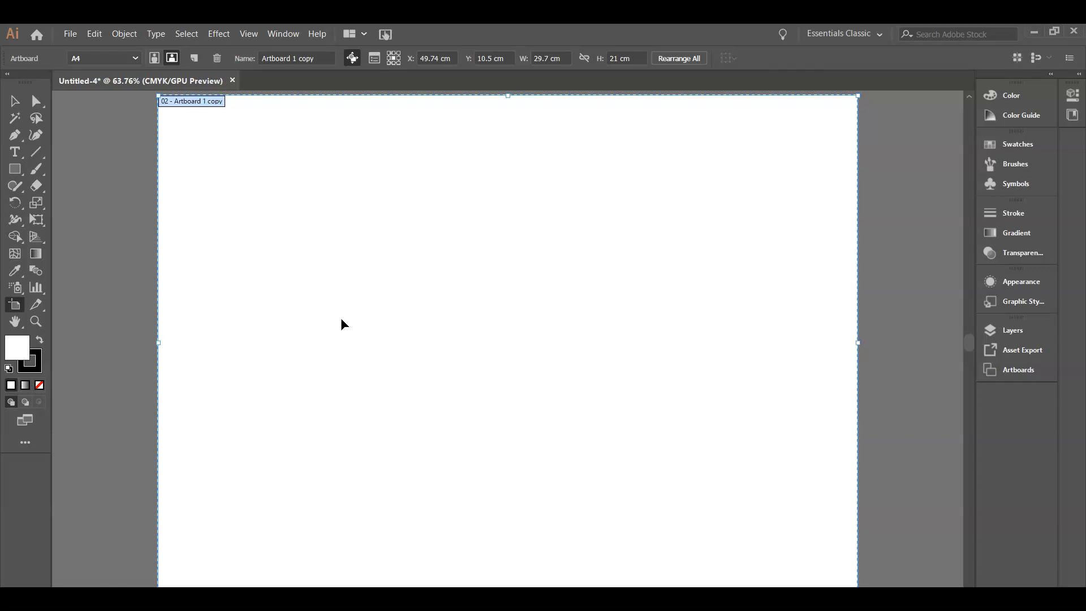
{"action": "key", "text": "ctrl+minus"}
{"action": "key", "text": "ctrl+minus"}
{"action": "key", "text": "ctrl+minus"}
{"action": "key", "text": "ctrl+minus"}
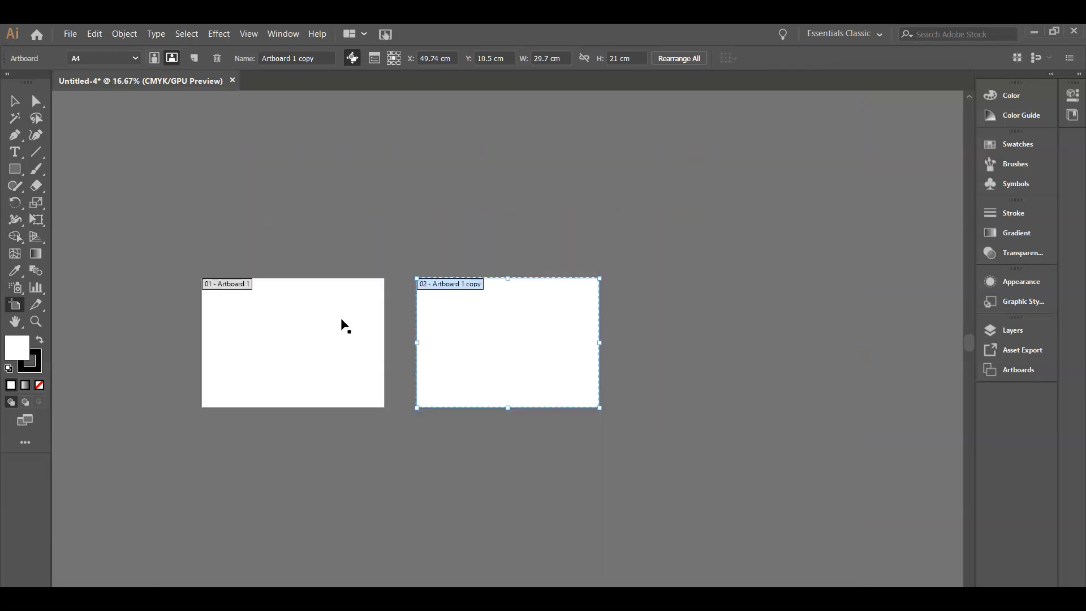
{"action": "left_click", "coordinate": [342, 325]}
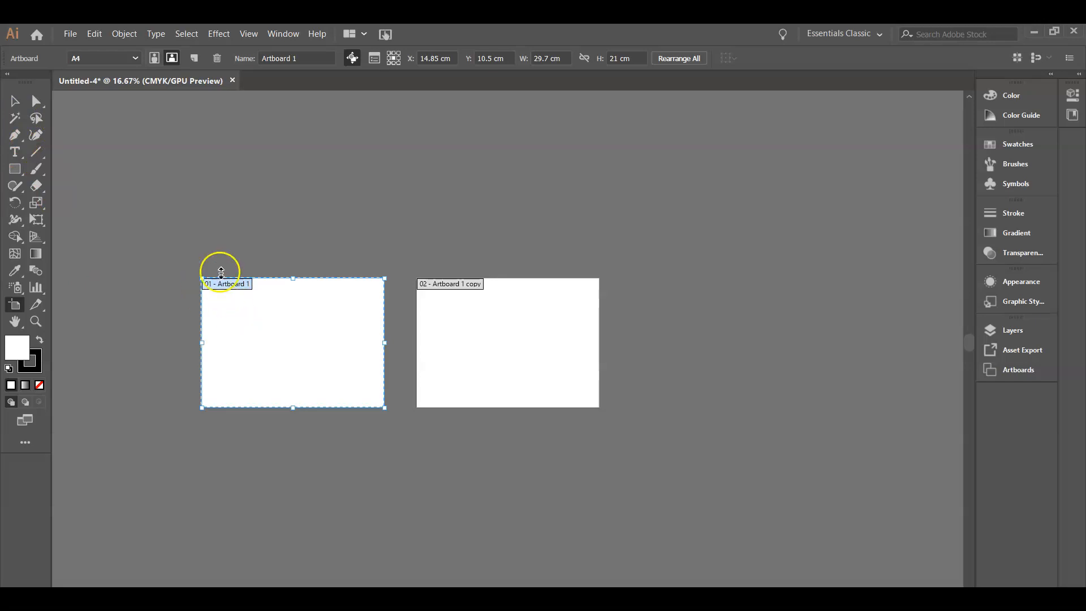
Draw a square about 9 cm wide near the artboard's upper left with the Rectangle tool
{"action": "left_click", "coordinate": [15, 101]}
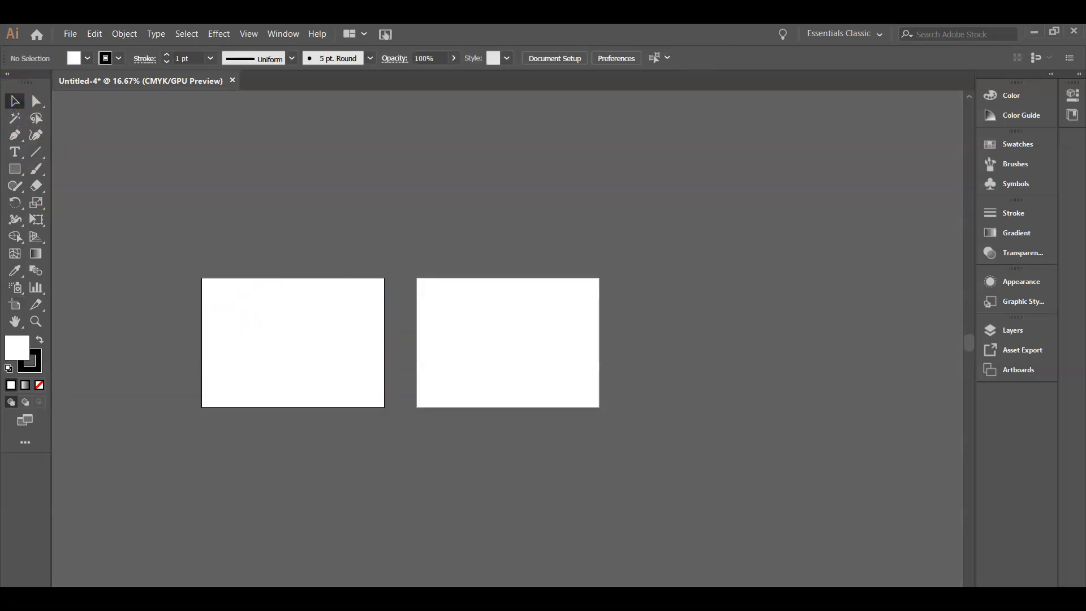
{"action": "left_click", "coordinate": [16, 101]}
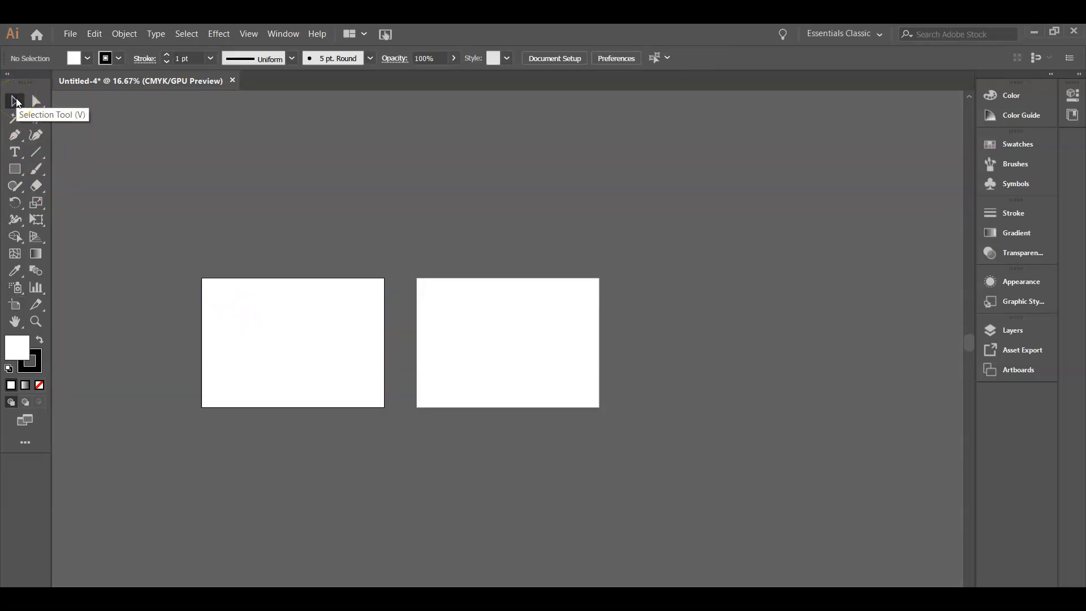
{"action": "key", "text": "ctrl+0"}
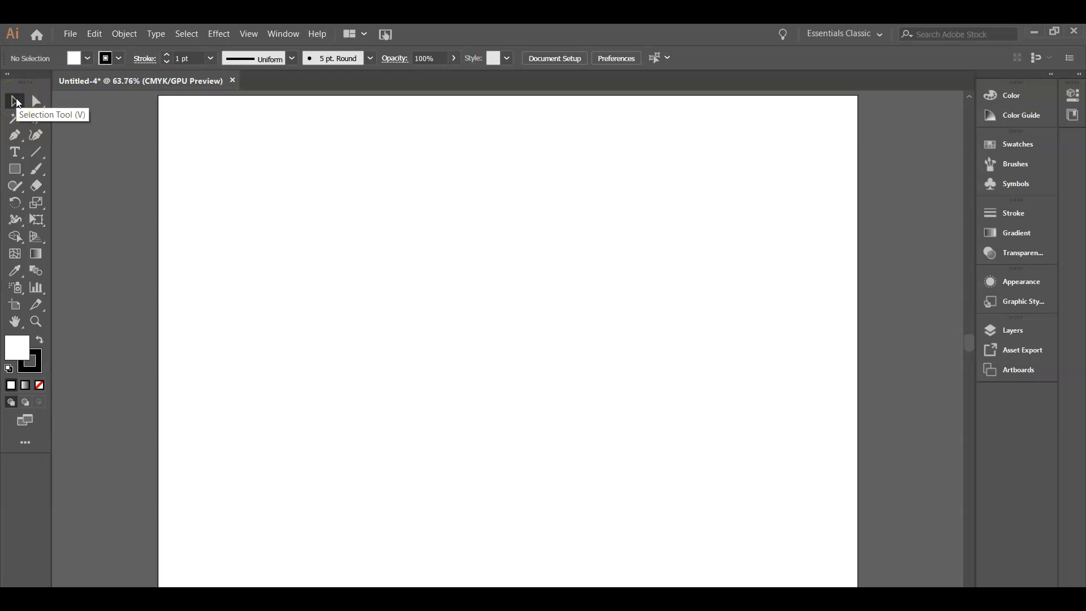
{"action": "left_click", "coordinate": [4, 144]}
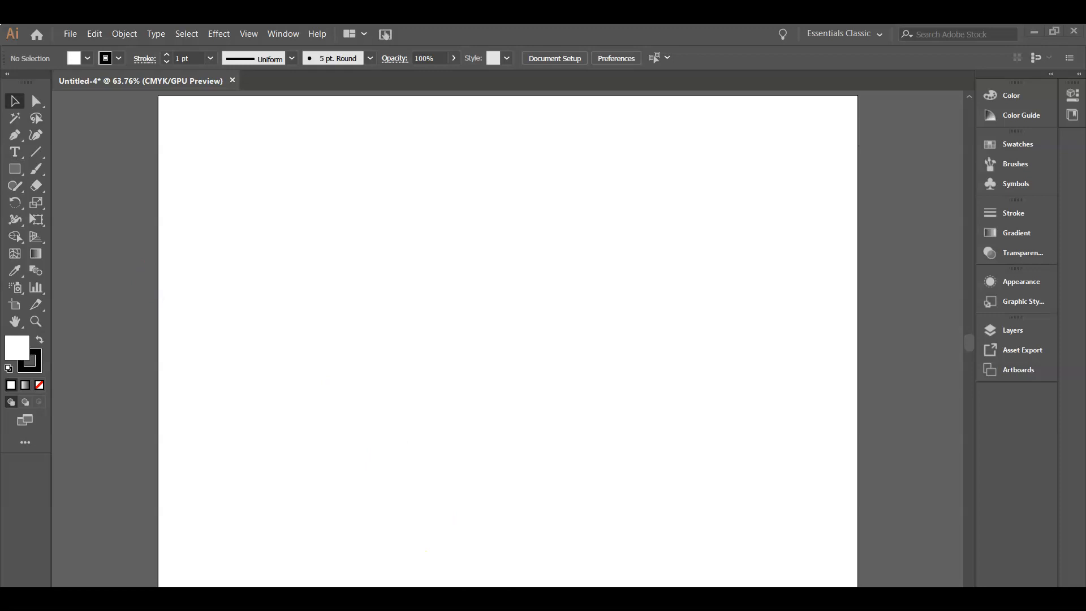
{"action": "left_click", "coordinate": [19, 175]}
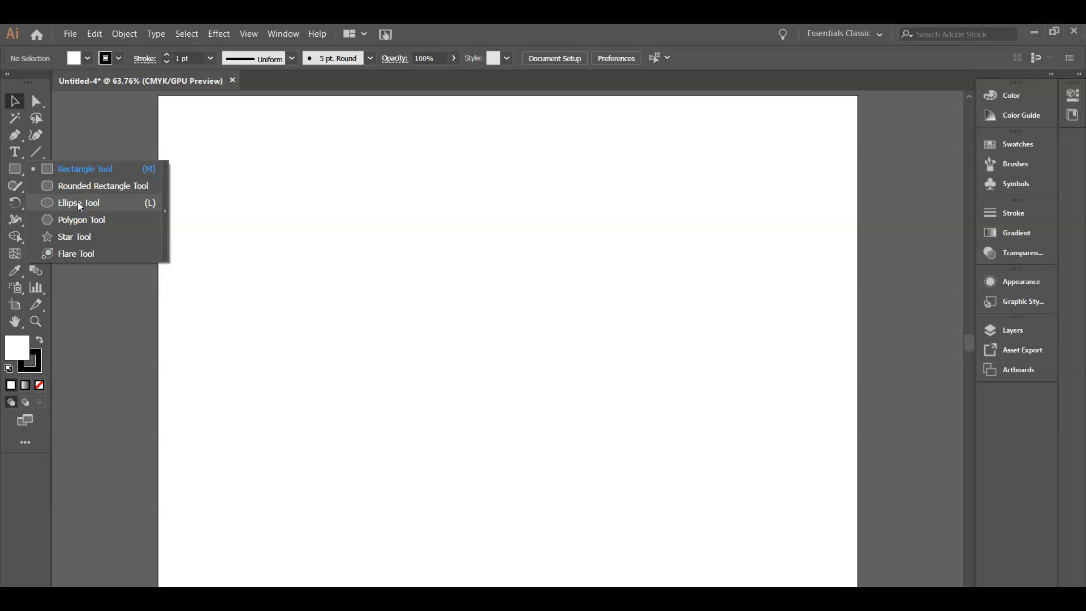
{"action": "left_click", "coordinate": [72, 170]}
{"action": "left_click_drag", "start_coordinate": [239, 158], "coordinate": [452, 333]}
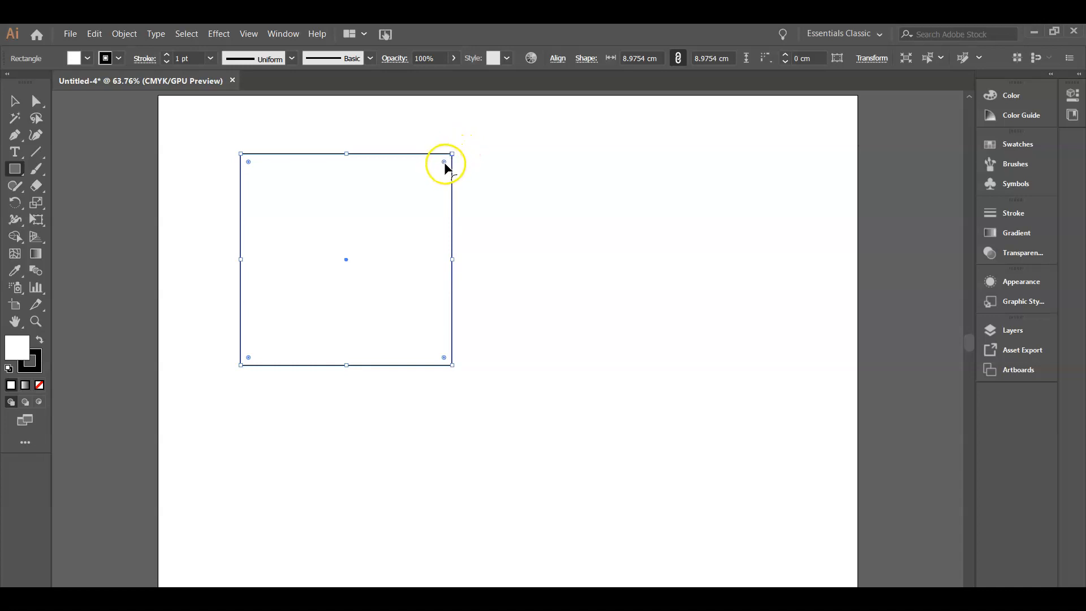
Rotate the square so it tilts onto one corner
{"action": "mouse_move", "coordinate": [444, 165]}
{"action": "left_mouse_down"}
{"action": "mouse_move", "coordinate": [325, 271]}
{"action": "mouse_move", "coordinate": [438, 179]}
{"action": "mouse_move", "coordinate": [405, 196]}
{"action": "mouse_move", "coordinate": [451, 146]}
{"action": "left_mouse_up"}
{"action": "left_click_drag", "start_coordinate": [452, 154], "coordinate": [493, 231]}
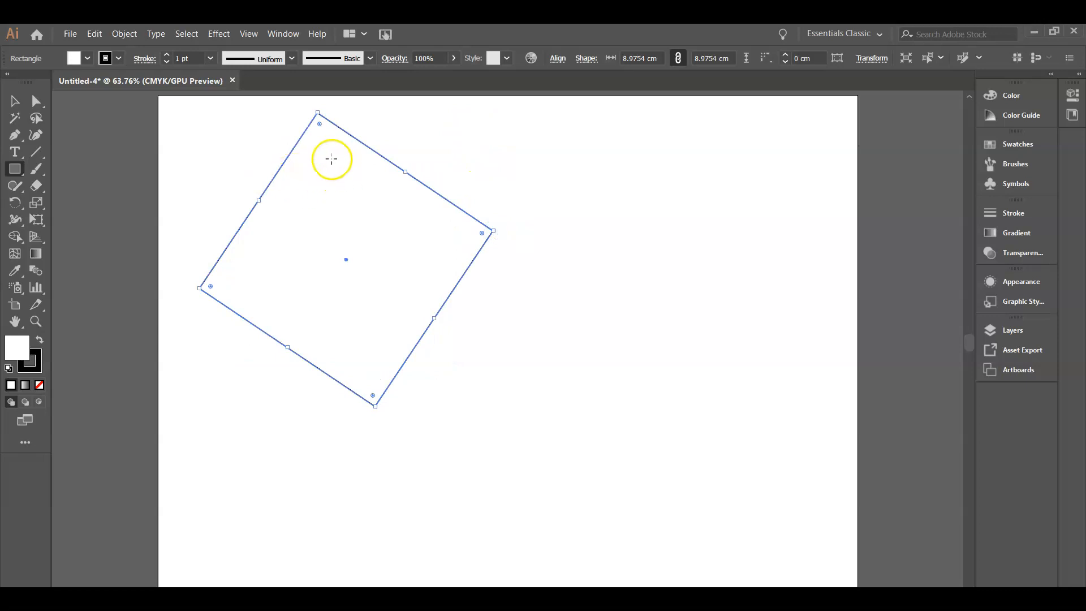
Open the Art & Illustration swatch library from the Default Swatches libraries and move its panel near the top
{"action": "left_click", "coordinate": [87, 60]}
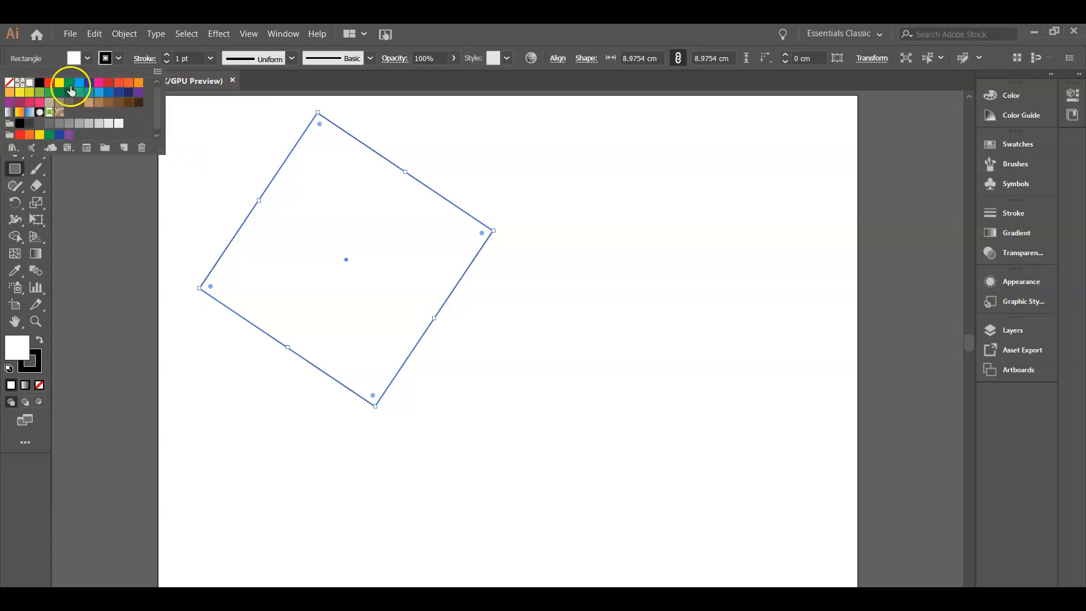
{"action": "left_click_drag", "start_coordinate": [158, 106], "coordinate": [158, 109]}
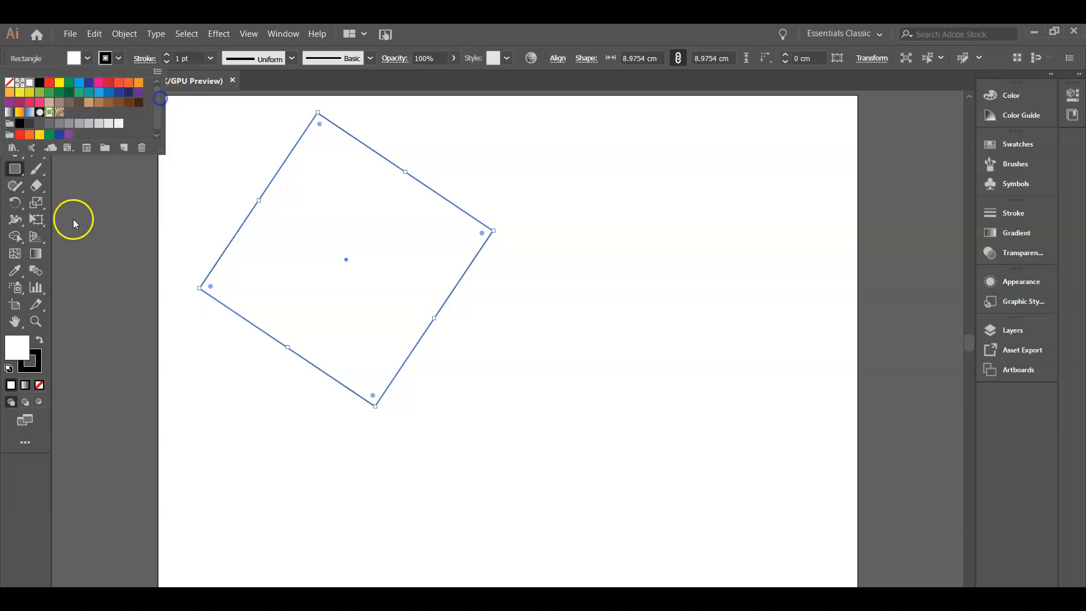
{"action": "left_click", "coordinate": [19, 151]}
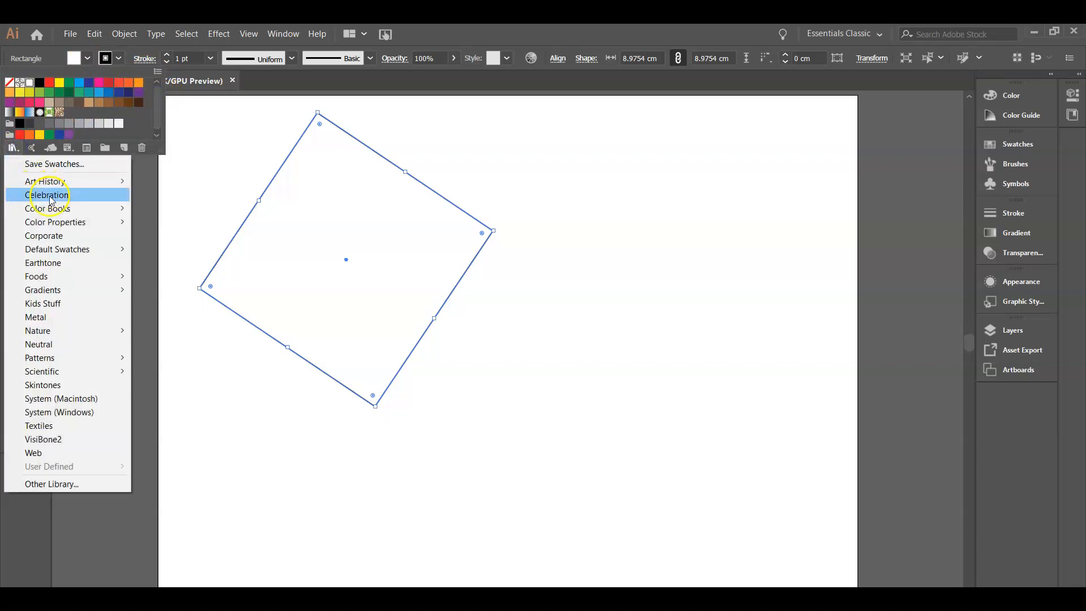
{"action": "left_click", "coordinate": [50, 251]}
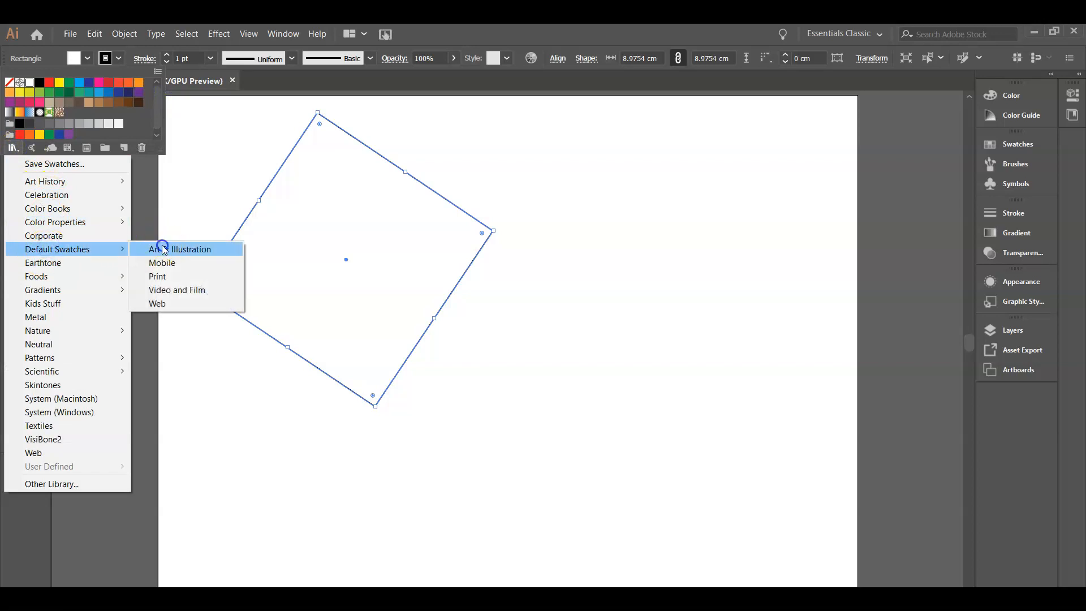
{"action": "left_click", "coordinate": [161, 249]}
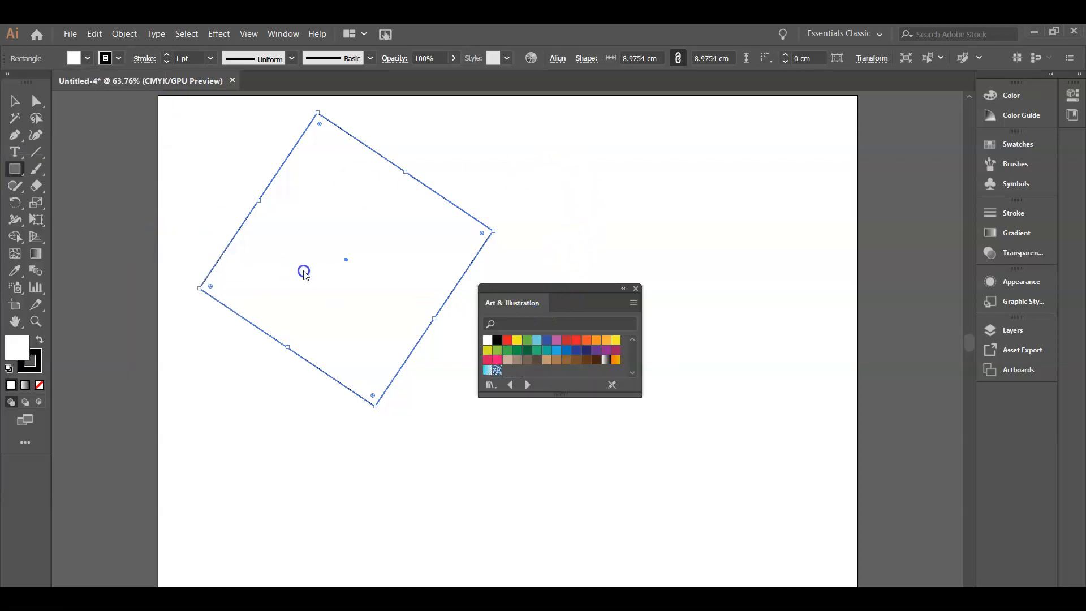
{"action": "left_click_drag", "start_coordinate": [499, 284], "coordinate": [607, 120]}
Fill the square with a light blue picked from the colour spectrum
{"action": "left_click", "coordinate": [88, 58]}
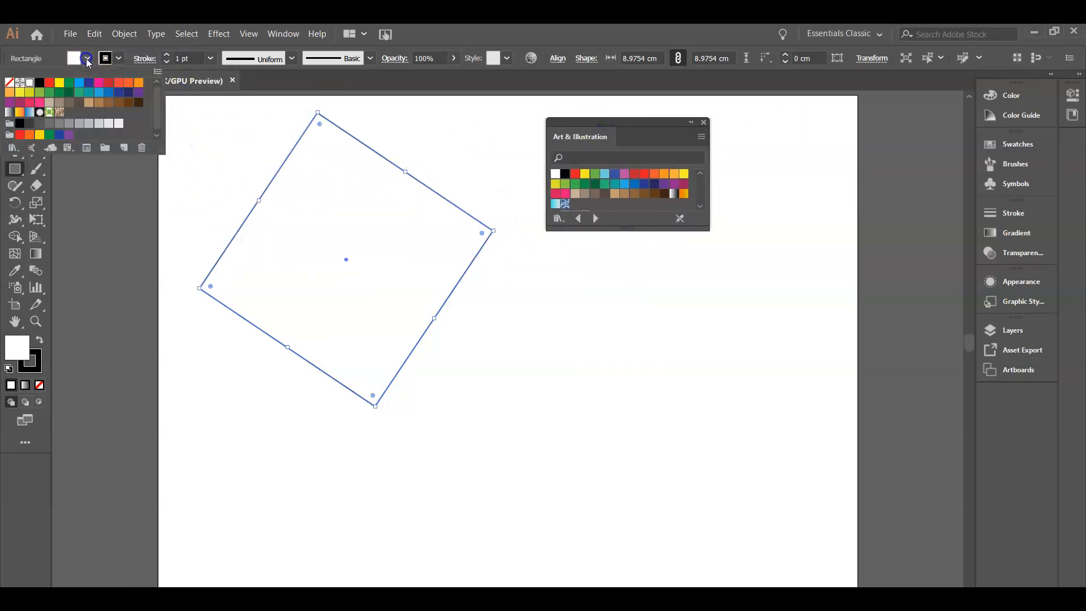
{"action": "left_click", "coordinate": [86, 58]}
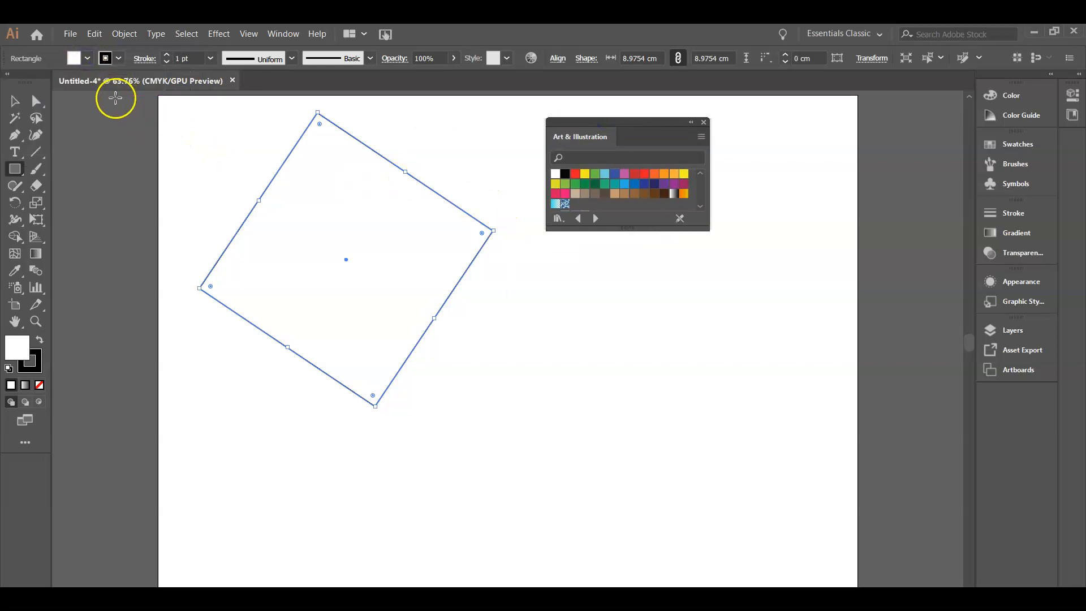
{"action": "left_click", "coordinate": [87, 58], "text": "shift"}
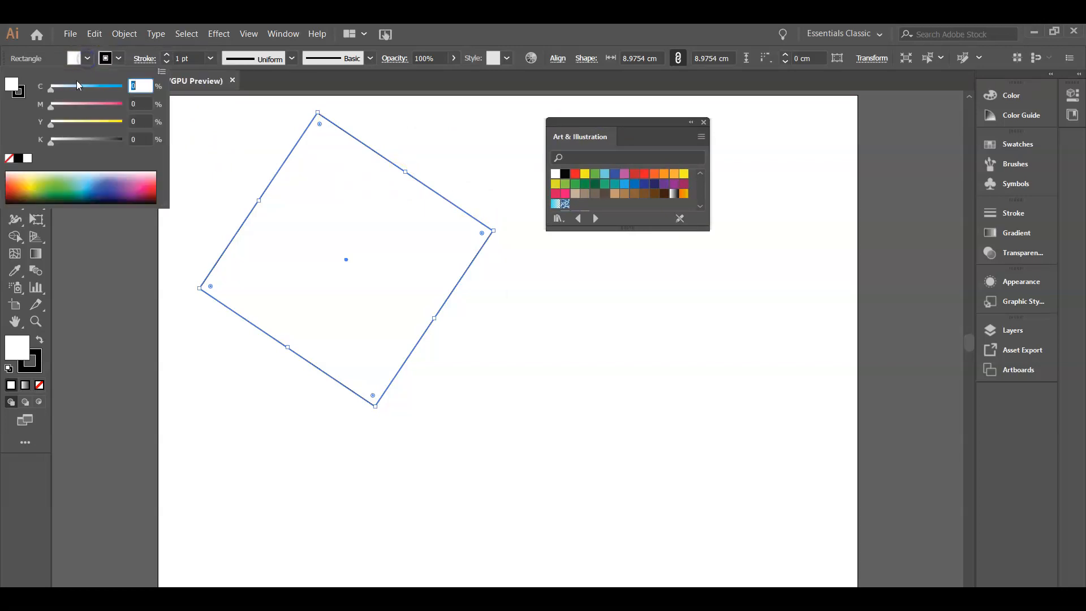
{"action": "mouse_move", "coordinate": [83, 180]}
{"action": "left_mouse_down"}
{"action": "mouse_move", "coordinate": [54, 194]}
{"action": "mouse_move", "coordinate": [121, 194]}
{"action": "mouse_move", "coordinate": [89, 177]}
{"action": "mouse_move", "coordinate": [90, 211]}
{"action": "mouse_move", "coordinate": [95, 180]}
{"action": "mouse_move", "coordinate": [84, 180]}
{"action": "left_mouse_up"}
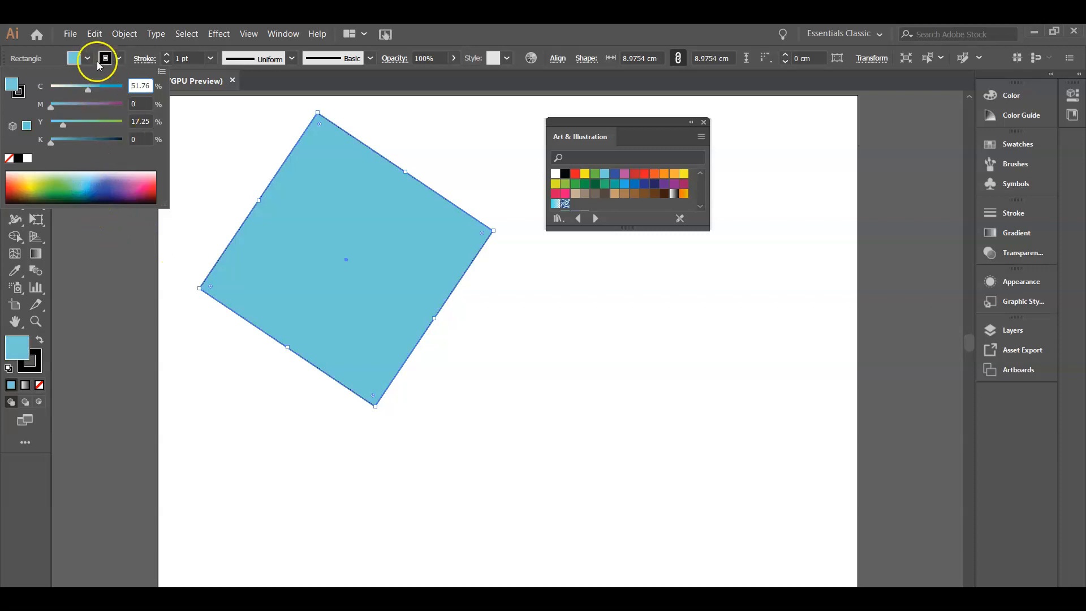
{"action": "left_click", "coordinate": [225, 134]}
Reselect the square and give it an orange stroke
{"action": "left_click", "coordinate": [15, 102]}
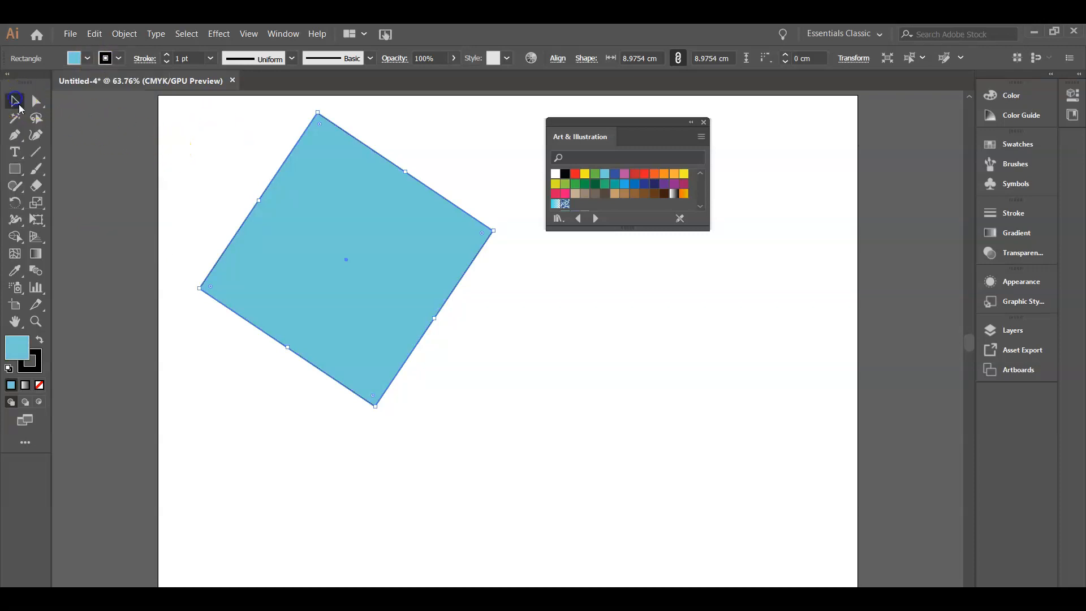
{"action": "left_click", "coordinate": [177, 198]}
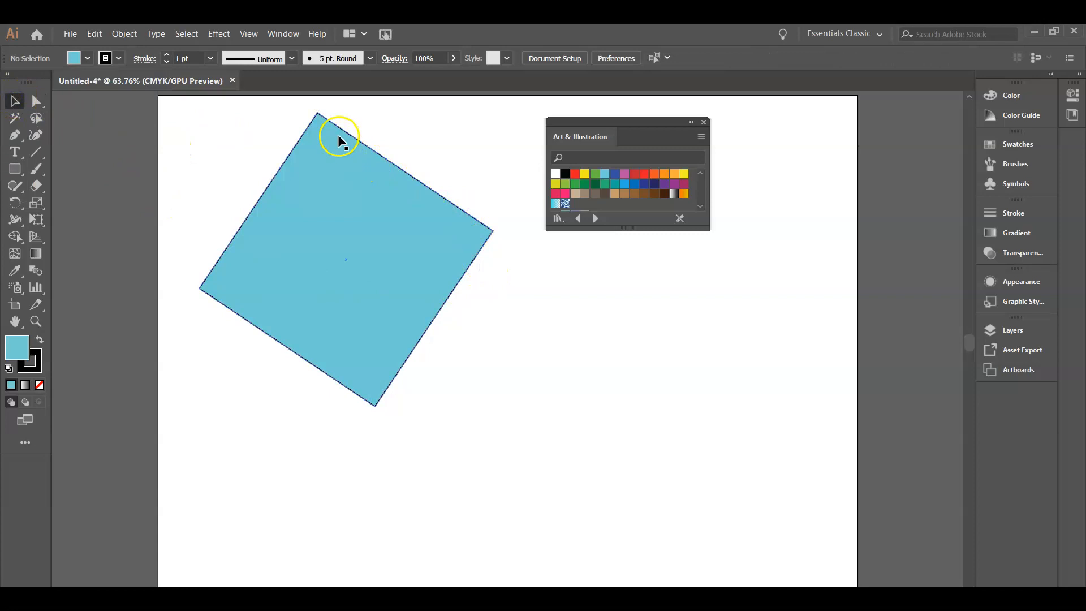
{"action": "left_click", "coordinate": [316, 205]}
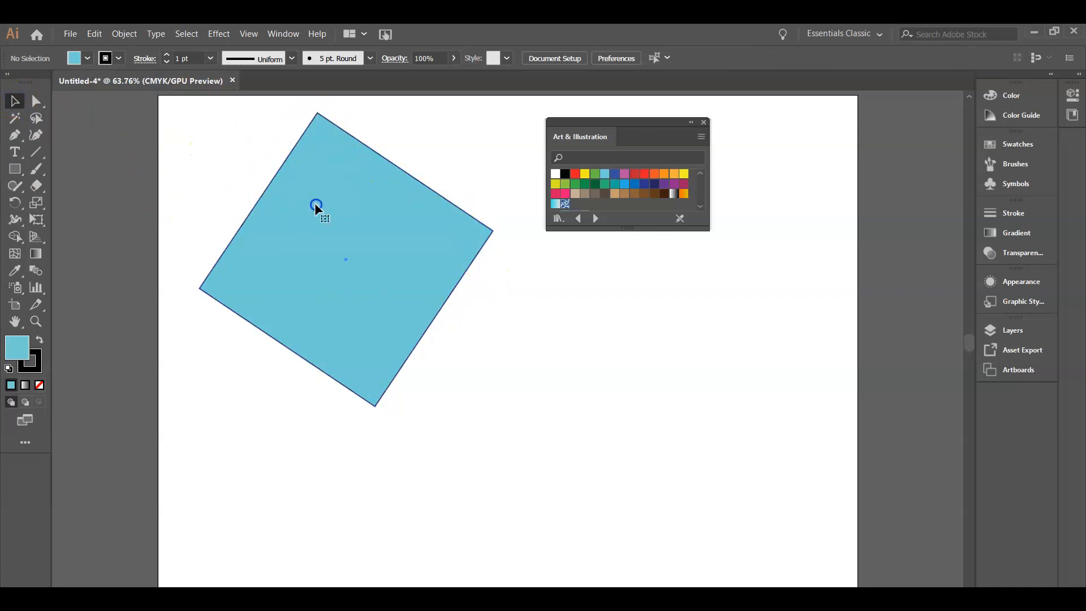
{"action": "left_click", "coordinate": [117, 59]}
{"action": "left_click", "coordinate": [130, 83]}
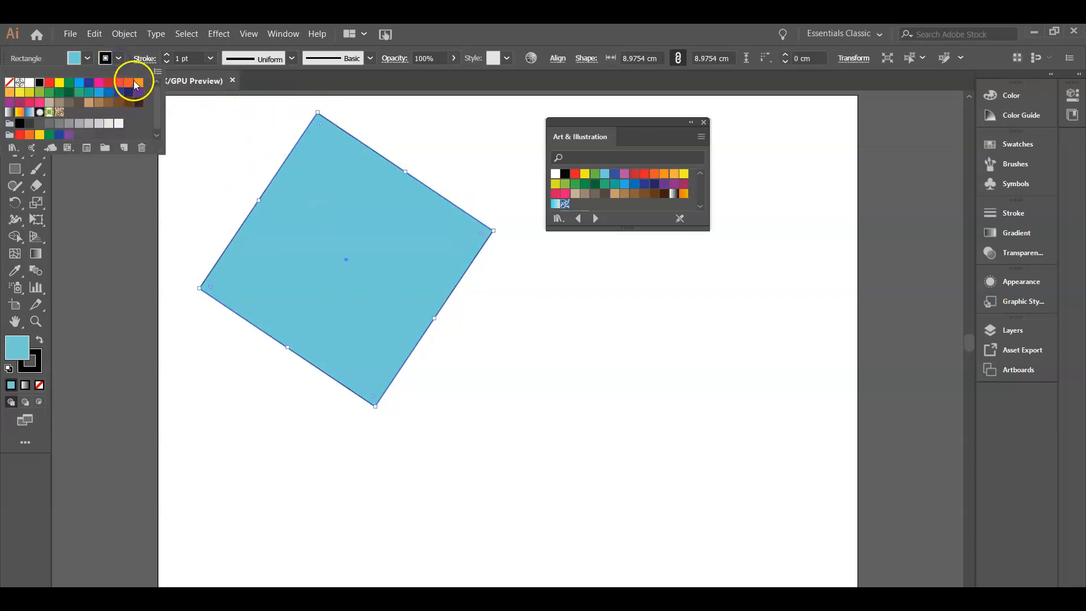
{"action": "left_click", "coordinate": [235, 104]}
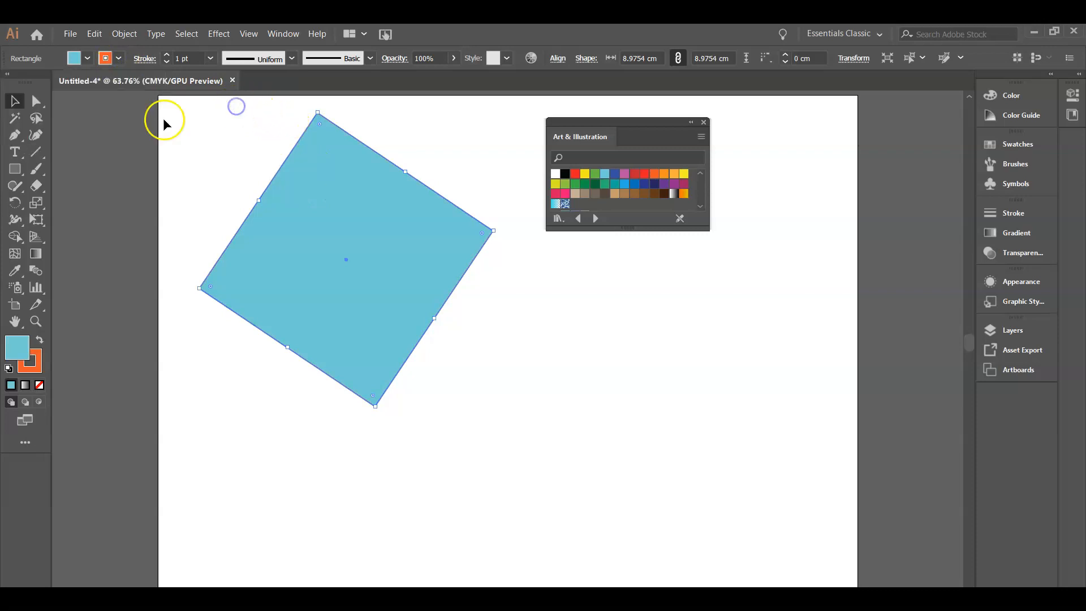
Increase the square's stroke weight to 8 pt
{"action": "left_click", "coordinate": [36, 100]}
{"action": "left_click", "coordinate": [144, 228]}
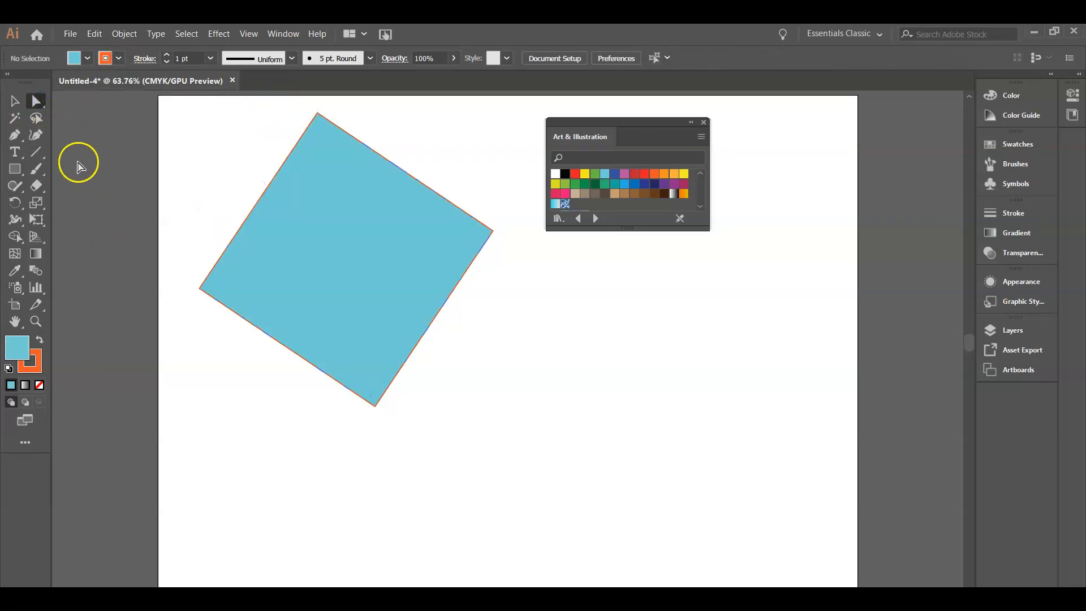
{"action": "left_click", "coordinate": [14, 101]}
{"action": "left_click", "coordinate": [167, 56]}
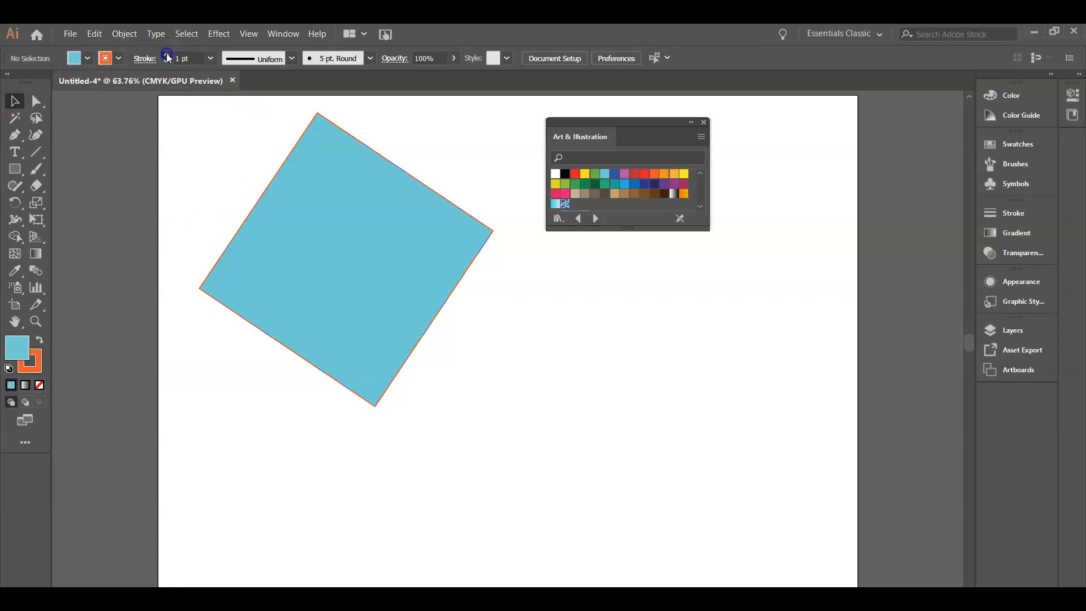
{"action": "left_click", "coordinate": [346, 147]}
{"action": "left_click", "coordinate": [167, 54]}
{"action": "left_click", "coordinate": [166, 54]}
{"action": "left_click", "coordinate": [166, 54]}
{"action": "left_click", "coordinate": [508, 176]}
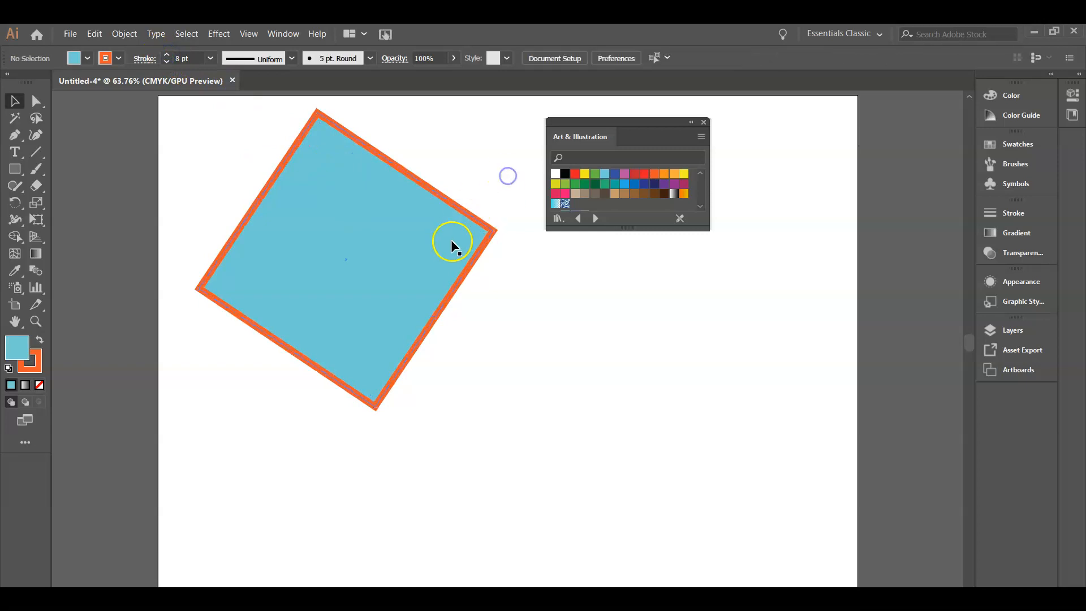
Move the square slightly and set its stroke to none
{"action": "left_click_drag", "start_coordinate": [590, 124], "coordinate": [764, 140]}
{"action": "left_click_drag", "start_coordinate": [417, 219], "coordinate": [447, 237]}
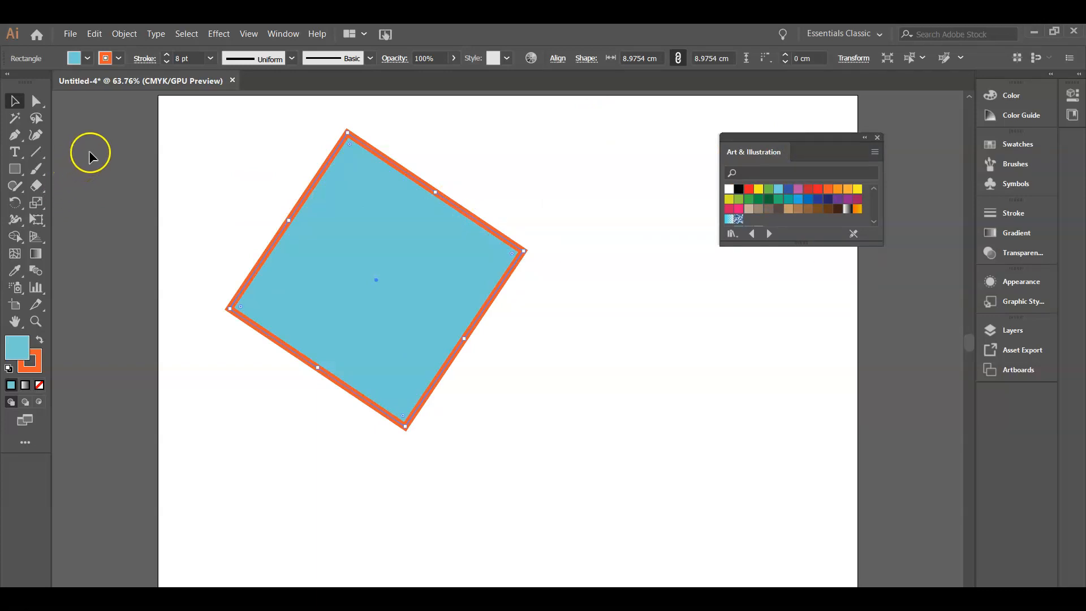
{"action": "left_click", "coordinate": [118, 59]}
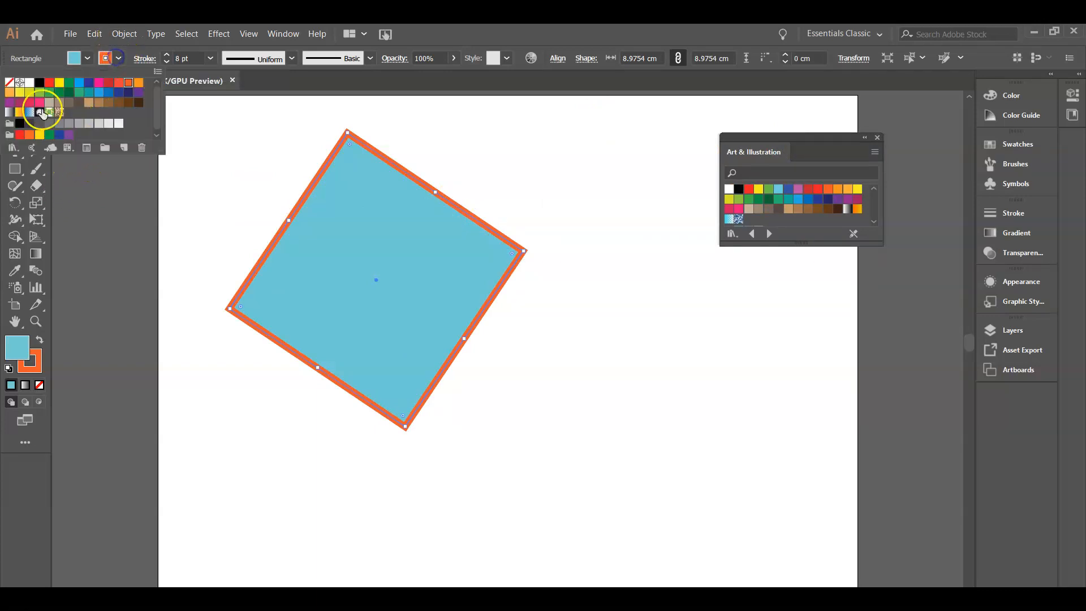
{"action": "left_click", "coordinate": [11, 83]}
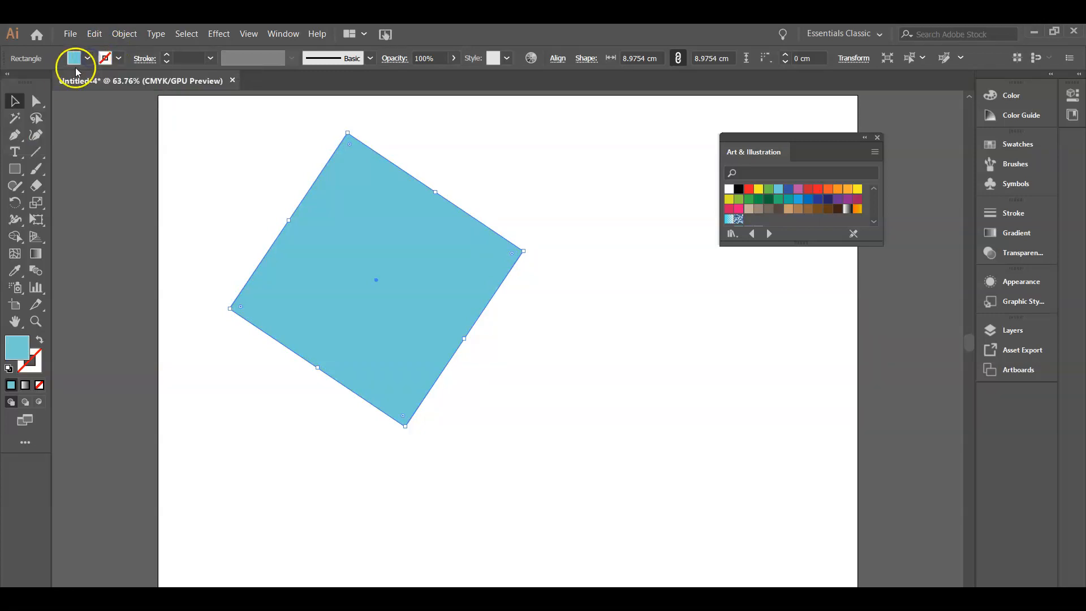
Reposition the square slightly higher on the artboard
{"action": "left_click", "coordinate": [87, 59]}
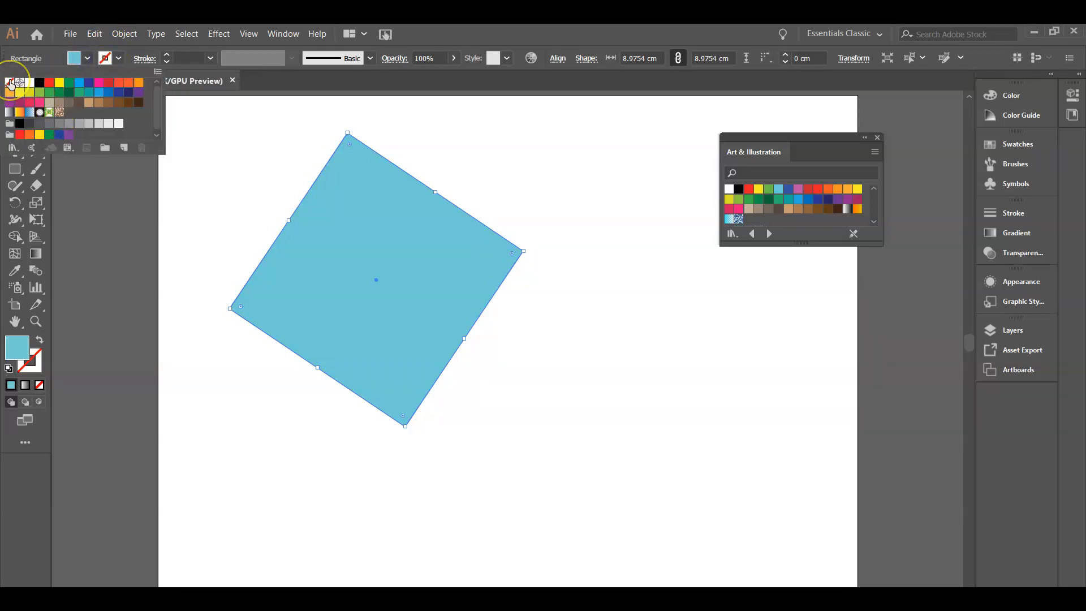
{"action": "left_click", "coordinate": [56, 214]}
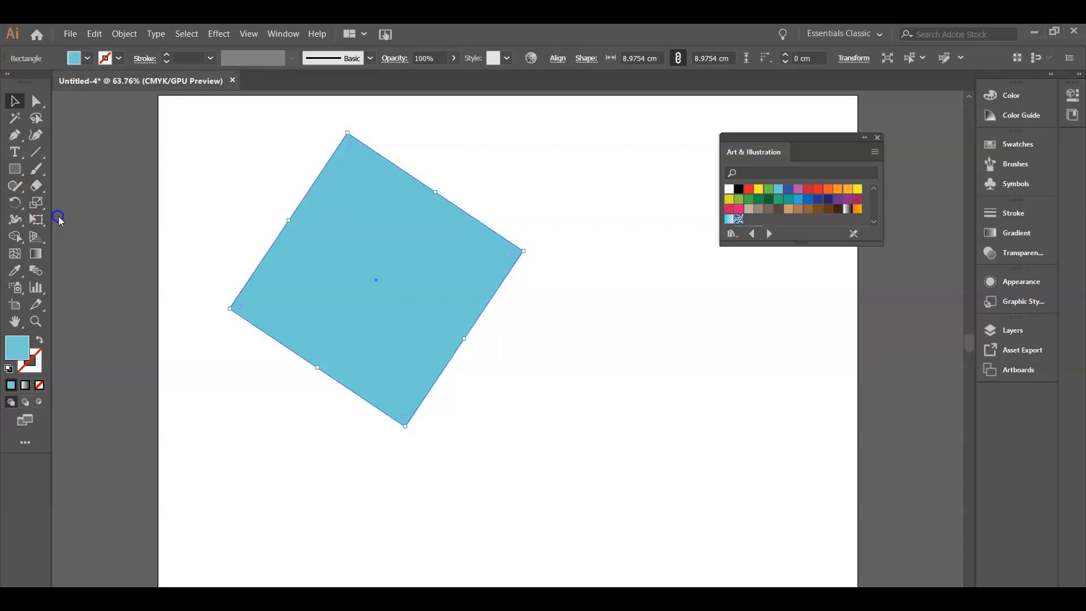
{"action": "left_click", "coordinate": [343, 247]}
{"action": "left_click_drag", "start_coordinate": [343, 247], "coordinate": [296, 240]}
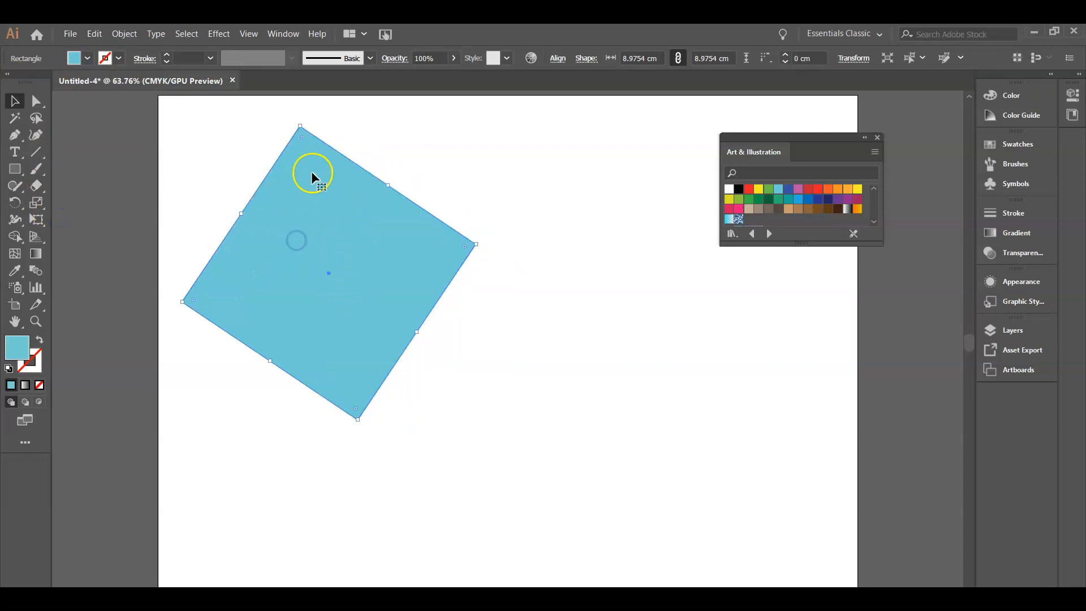
{"action": "left_click", "coordinate": [383, 146]}
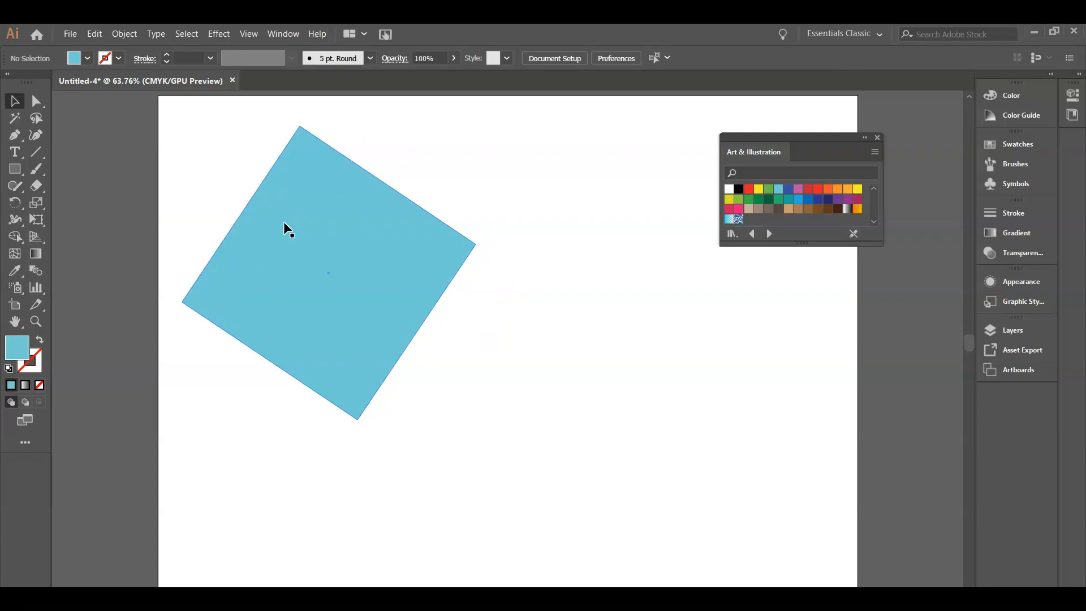
{"action": "left_click_drag", "start_coordinate": [289, 231], "coordinate": [343, 218]}
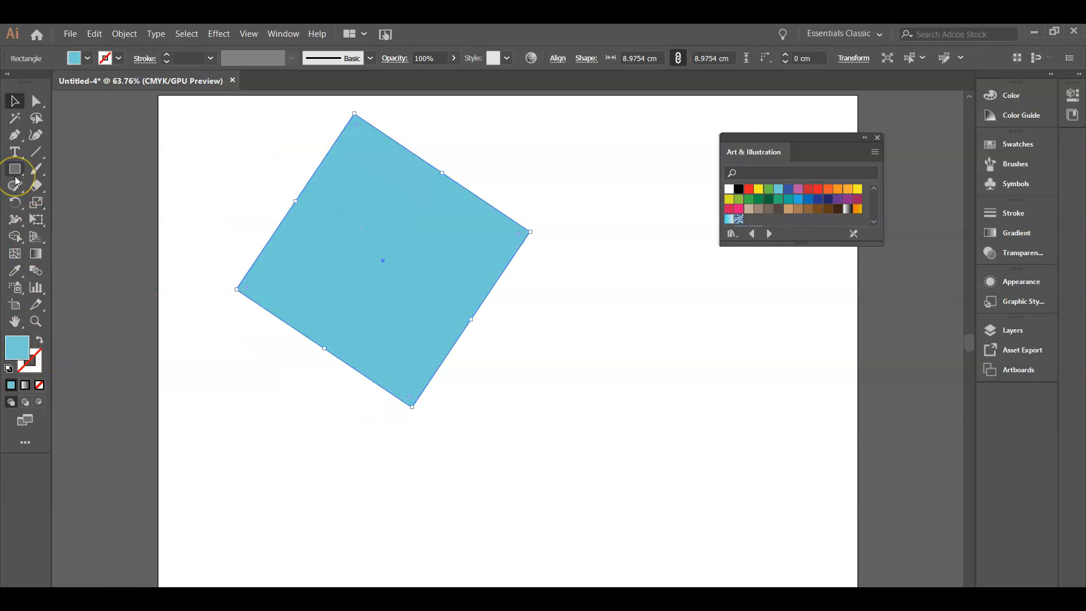
Switch to the Polygon tool and draw a triangle to the right of the square
{"action": "left_click_drag", "start_coordinate": [15, 169], "coordinate": [83, 220]}
{"action": "left_click_drag", "start_coordinate": [582, 275], "coordinate": [635, 366]}
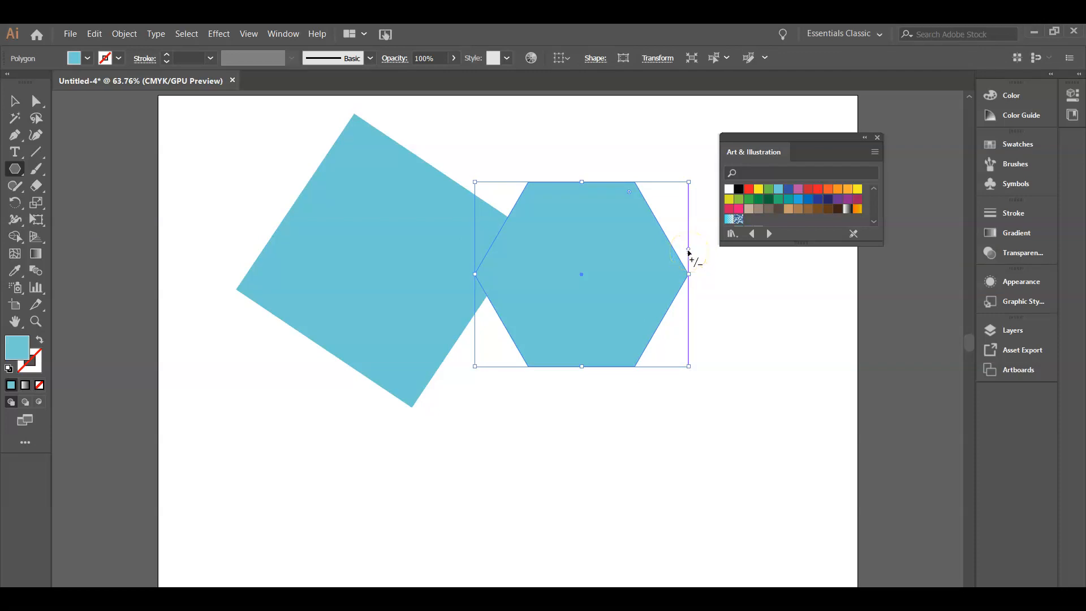
{"action": "left_click_drag", "start_coordinate": [689, 251], "coordinate": [689, 295]}
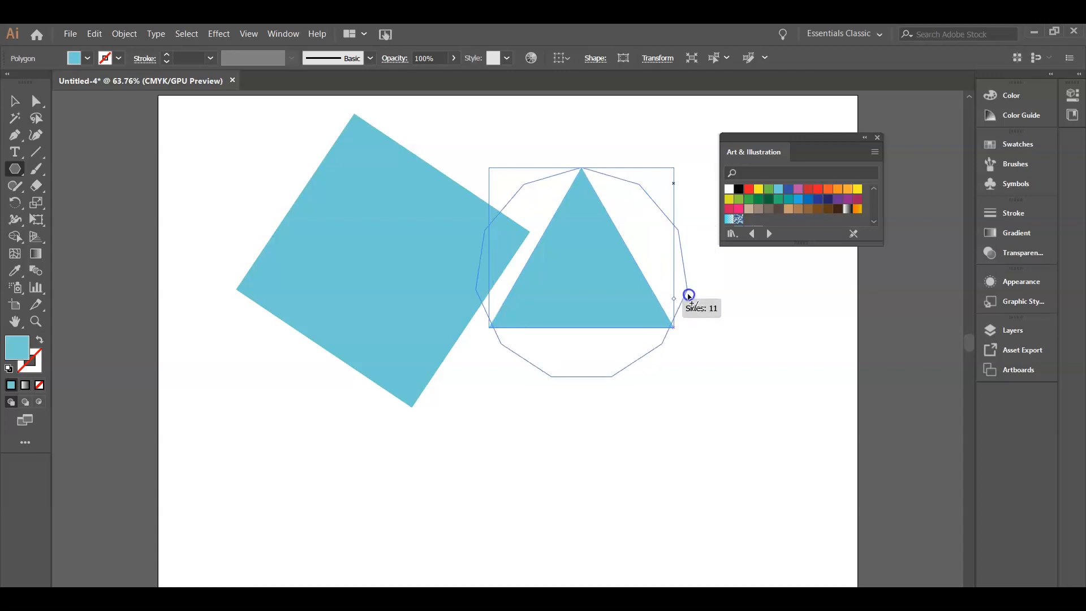
{"action": "left_click_drag", "start_coordinate": [687, 333], "coordinate": [686, 187]}
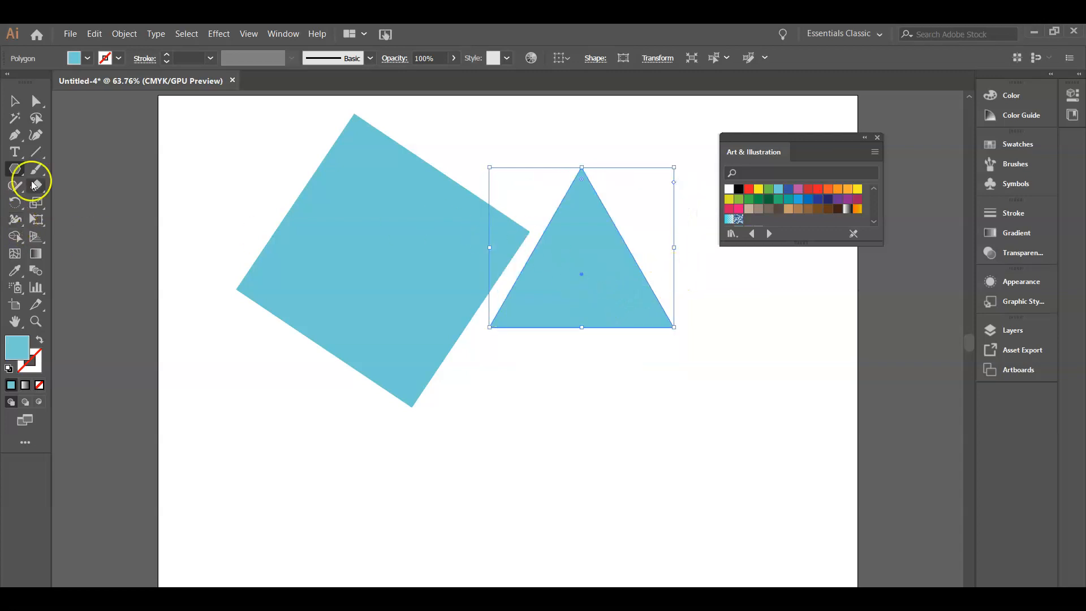
Move the square lower and rotate it back to an upright position
{"action": "left_click", "coordinate": [11, 97]}
{"action": "left_click_drag", "start_coordinate": [546, 267], "coordinate": [590, 397]}
{"action": "left_click_drag", "start_coordinate": [526, 295], "coordinate": [498, 347]}
{"action": "left_click_drag", "start_coordinate": [594, 405], "coordinate": [577, 315]}
{"action": "left_click_drag", "start_coordinate": [321, 287], "coordinate": [395, 399]}
{"action": "left_click", "coordinate": [425, 221]}
{"action": "left_click", "coordinate": [434, 241]}
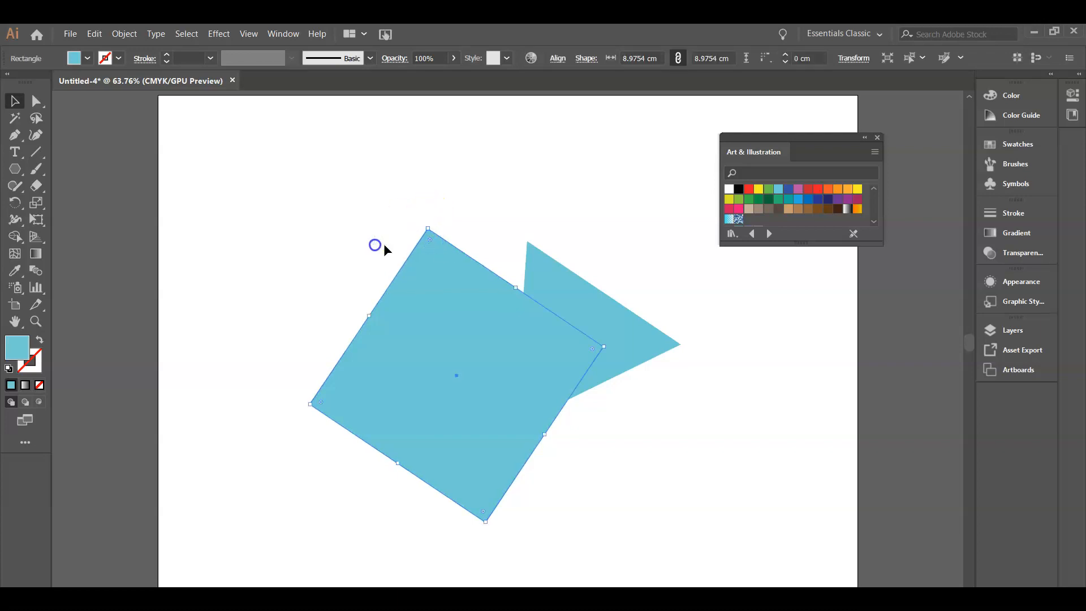
{"action": "left_click_drag", "start_coordinate": [427, 224], "coordinate": [363, 283]}
Rotate the triangle upright and place it on top of the square as a roof
{"action": "left_click_drag", "start_coordinate": [594, 319], "coordinate": [435, 193]}
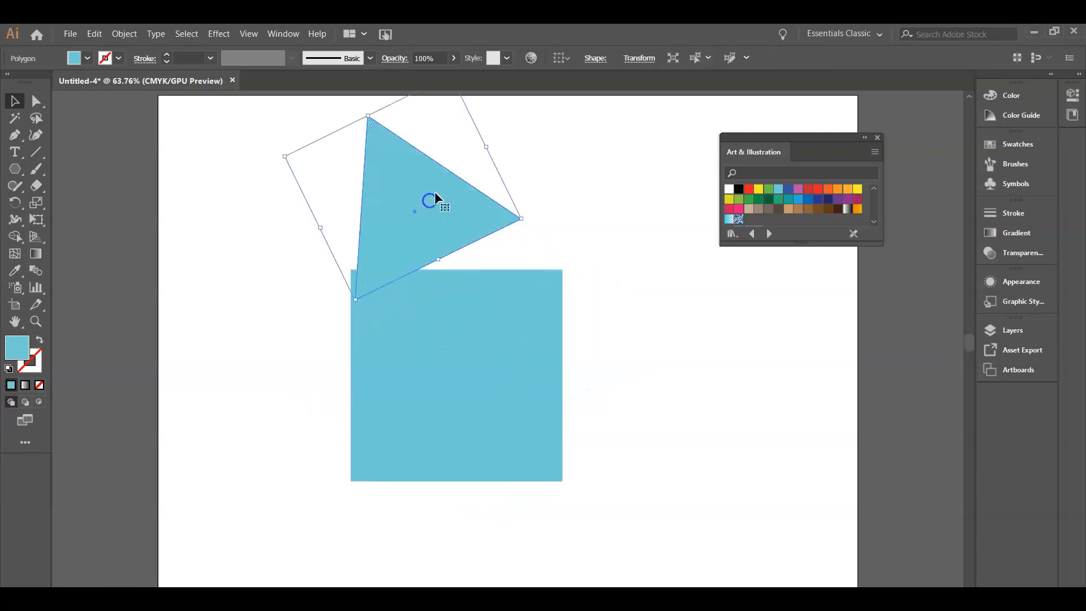
{"action": "left_click_drag", "start_coordinate": [525, 223], "coordinate": [520, 271]}
{"action": "left_click_drag", "start_coordinate": [452, 243], "coordinate": [494, 242]}
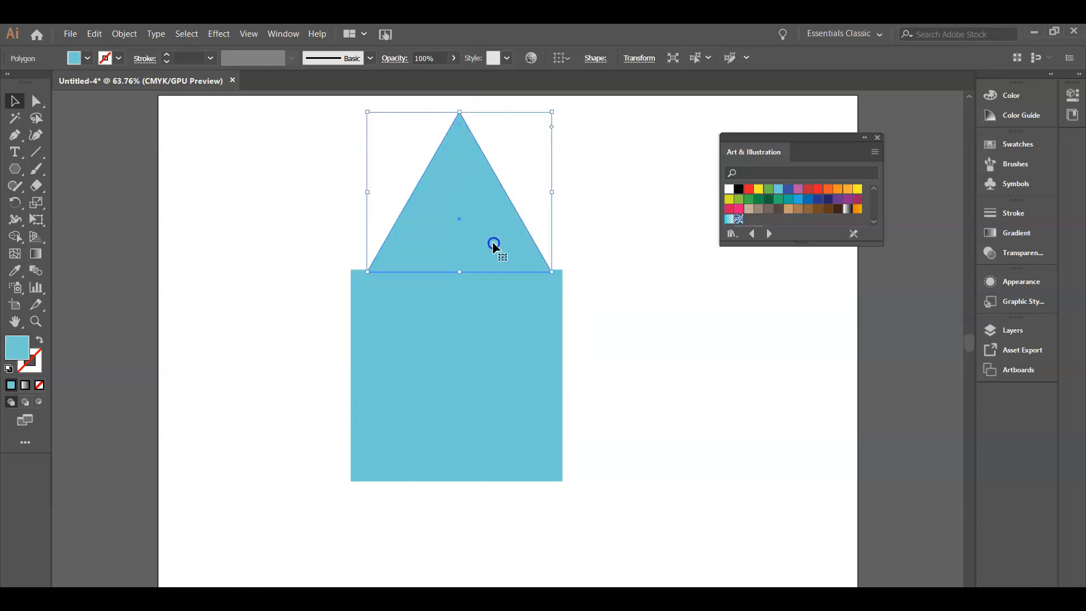
Fill the triangle with red from the swatches
{"action": "left_click", "coordinate": [85, 58]}
{"action": "left_click", "coordinate": [48, 85]}
{"action": "left_click", "coordinate": [446, 257]}
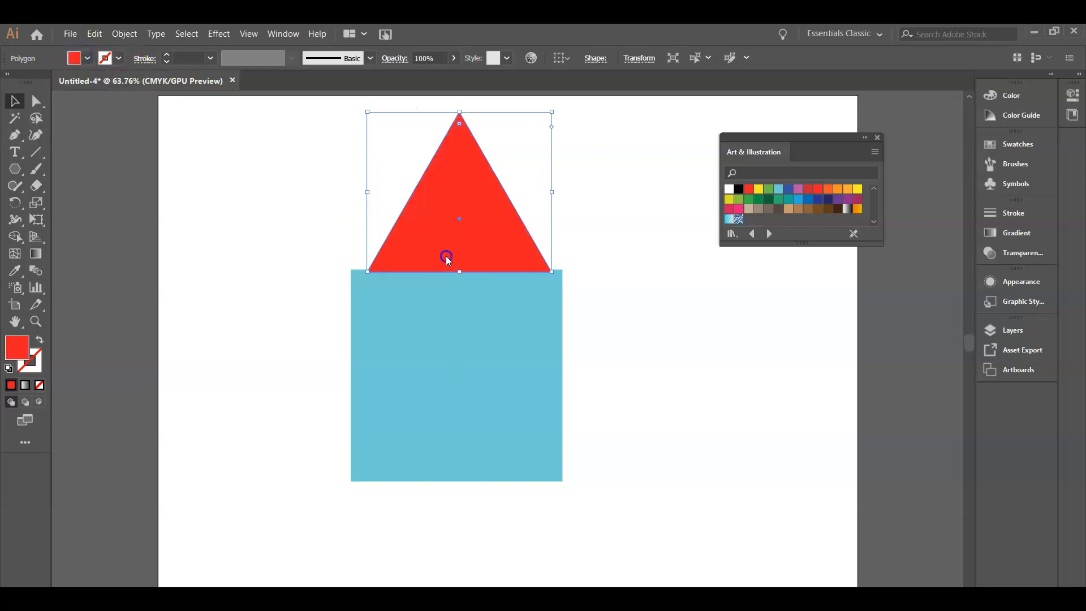
Select the triangle and square together, merge them into one shape with the Shape Builder tool, then undo the merge
{"action": "left_click", "coordinate": [26, 103]}
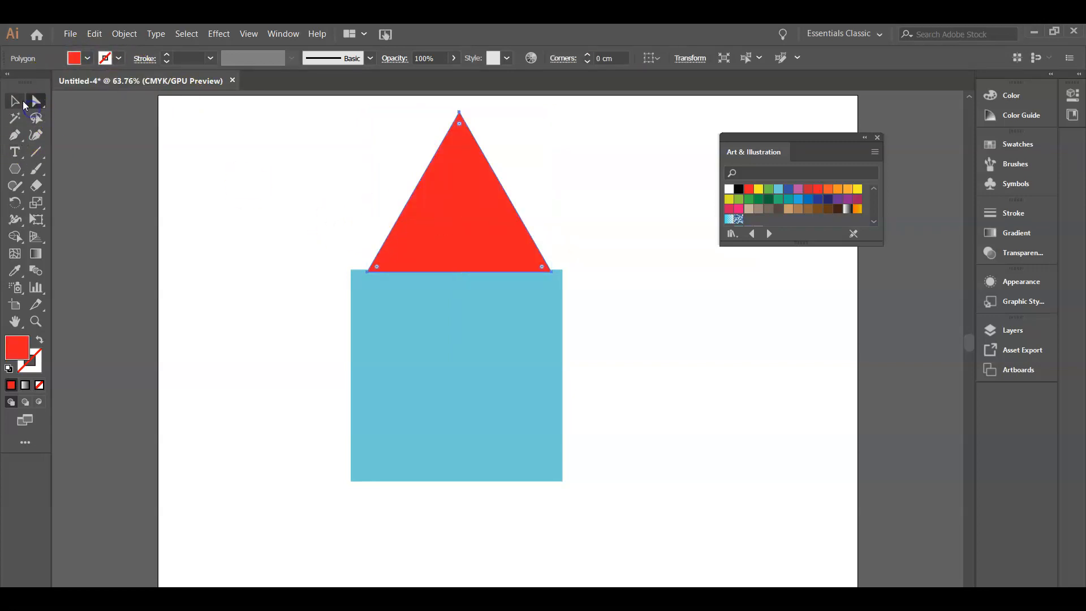
{"action": "left_click", "coordinate": [20, 103]}
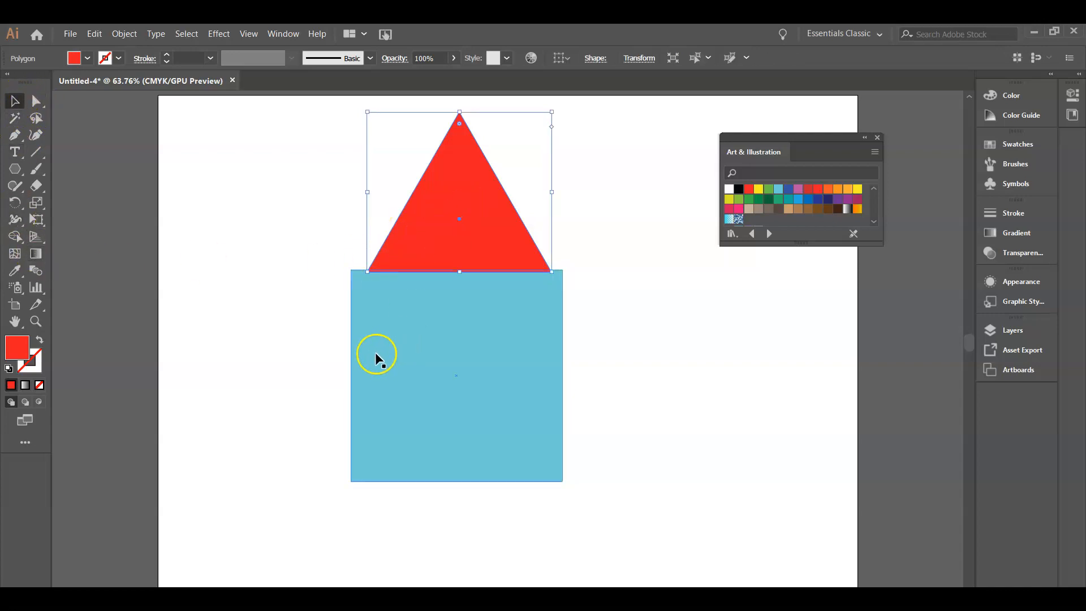
{"action": "left_click", "coordinate": [412, 388], "text": "shift"}
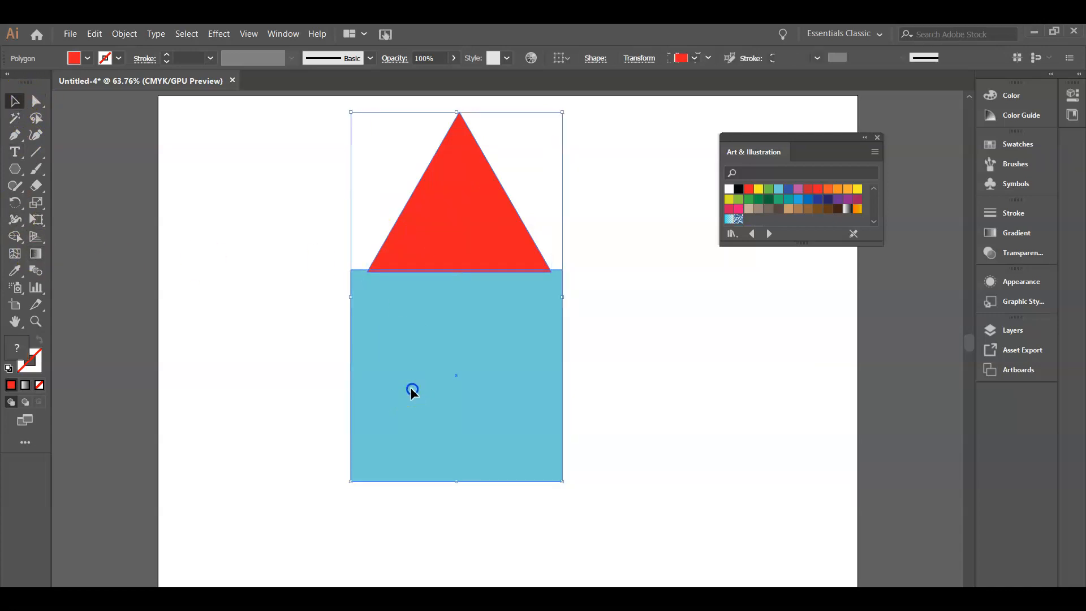
{"action": "left_click", "coordinate": [299, 234]}
{"action": "left_click_drag", "start_coordinate": [301, 124], "coordinate": [561, 514]}
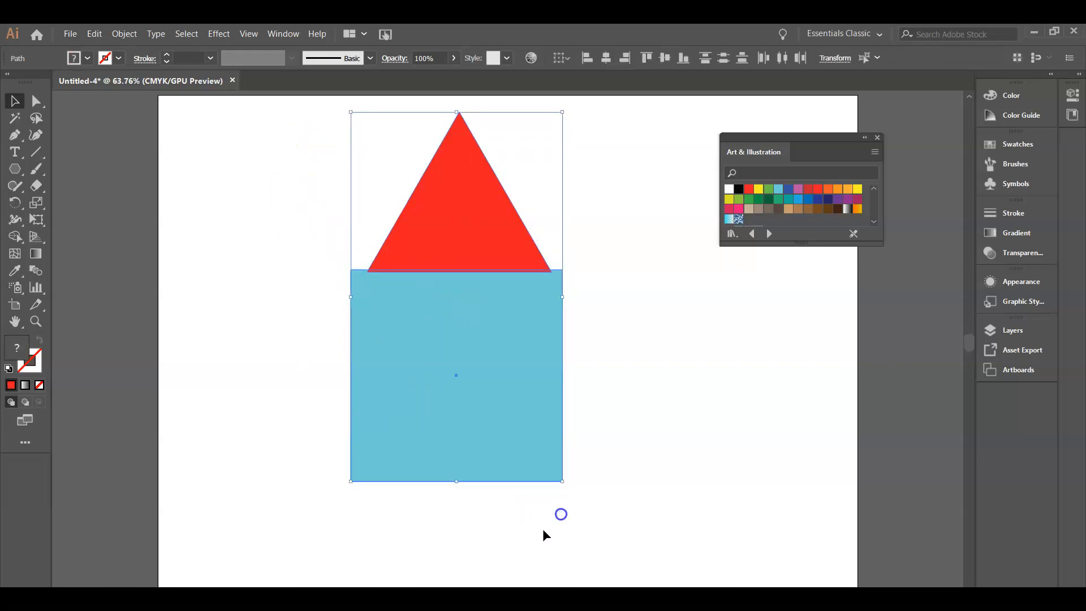
{"action": "left_click", "coordinate": [16, 237]}
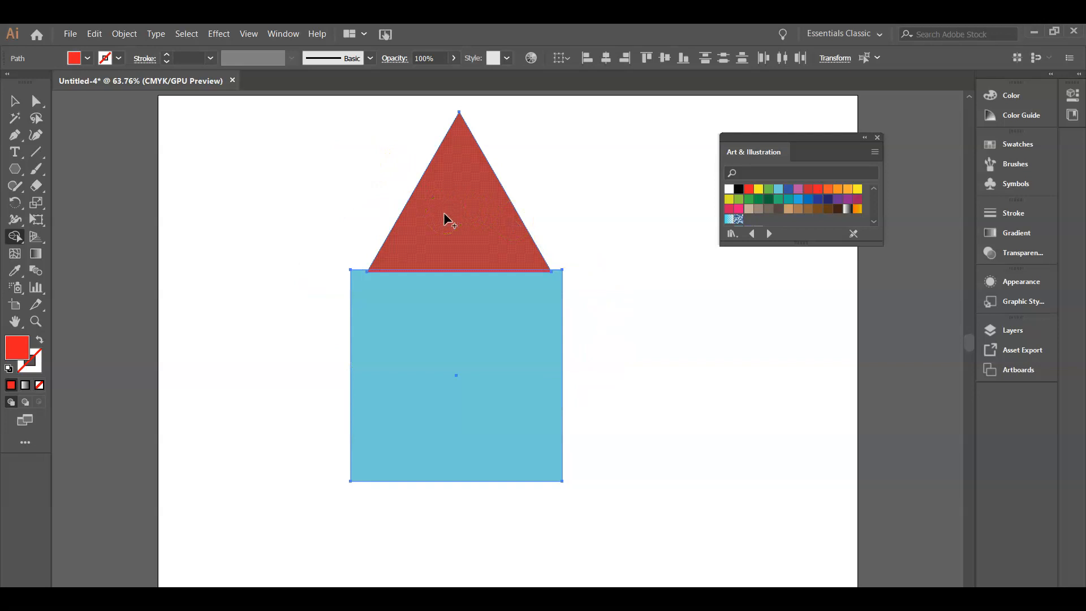
{"action": "mouse_move", "coordinate": [442, 247]}
{"action": "left_mouse_down"}
{"action": "mouse_move", "coordinate": [449, 236]}
{"action": "mouse_move", "coordinate": [473, 335]}
{"action": "left_mouse_up"}
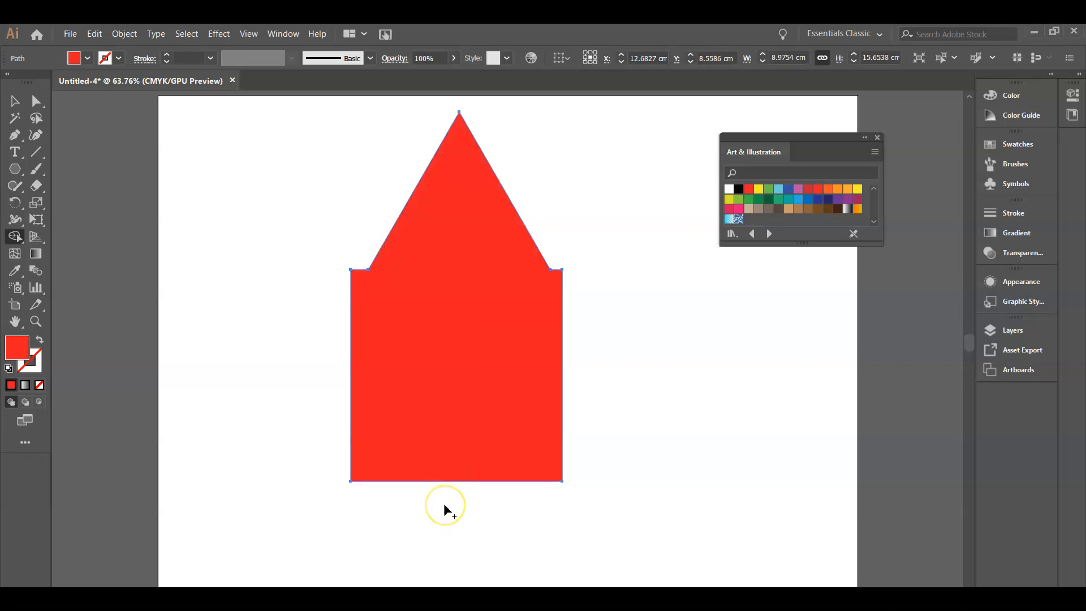
{"action": "key", "text": "v"}
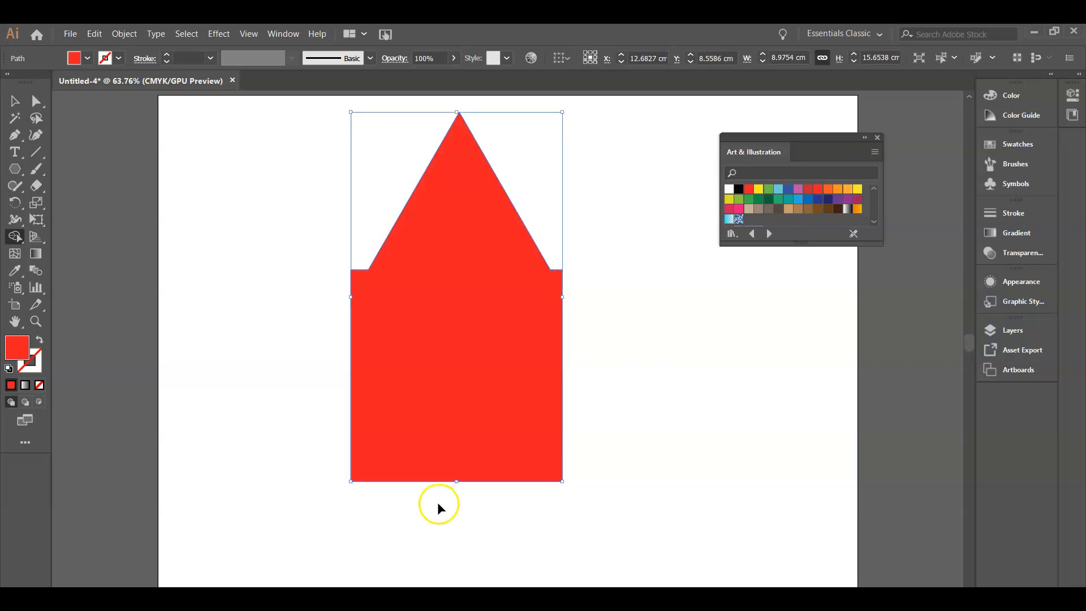
{"action": "key", "text": "ctrl+z"}
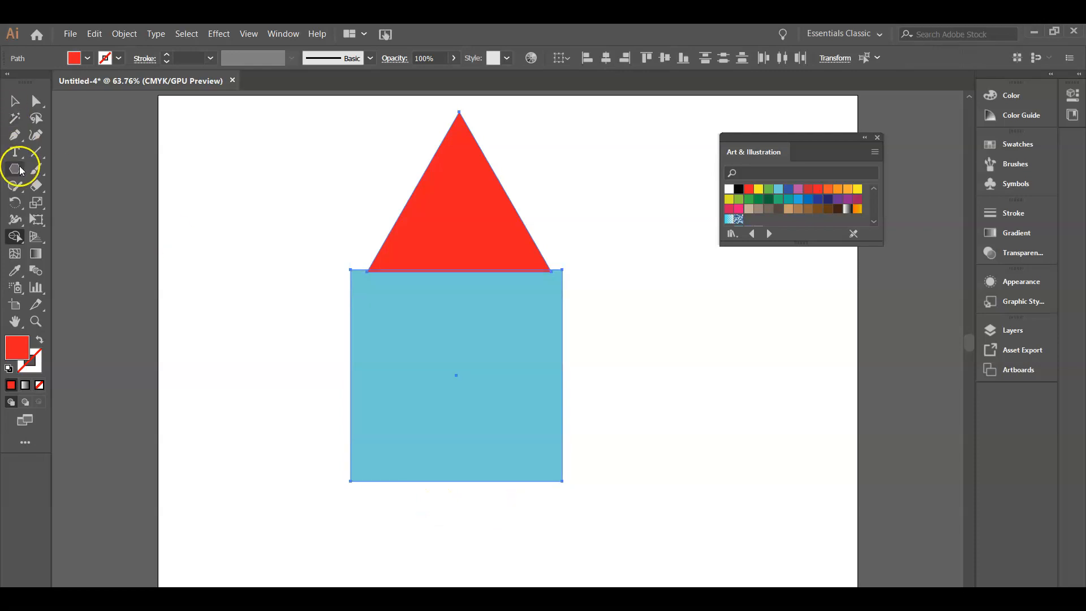
Draw a hexagon overlapping the triangle and square with the Polygon tool, then select all three shapes
{"action": "left_click", "coordinate": [15, 169]}
{"action": "left_click_drag", "start_coordinate": [277, 250], "coordinate": [410, 312]}
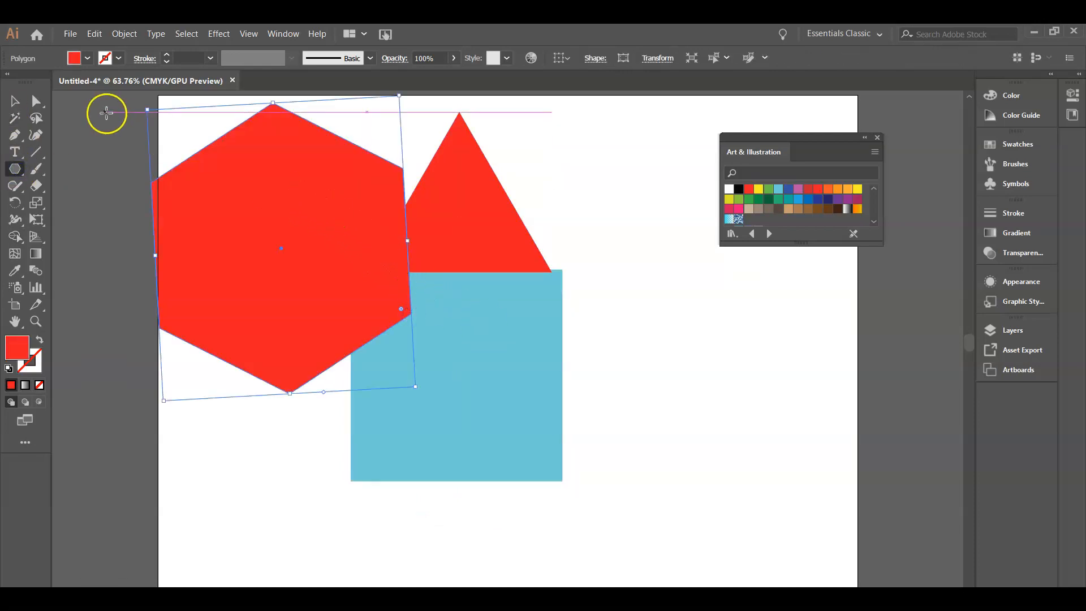
{"action": "left_click", "coordinate": [15, 100]}
{"action": "left_click_drag", "start_coordinate": [126, 101], "coordinate": [653, 485]}
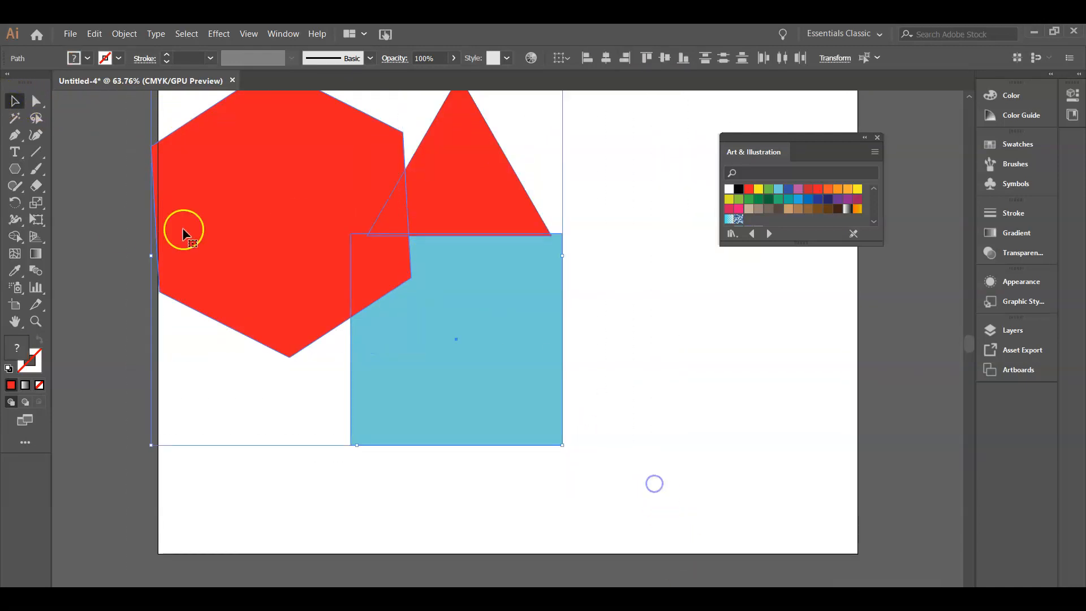
{"action": "scroll", "coordinate": [185, 160], "scroll_direction": "up", "scroll_amount": 1}
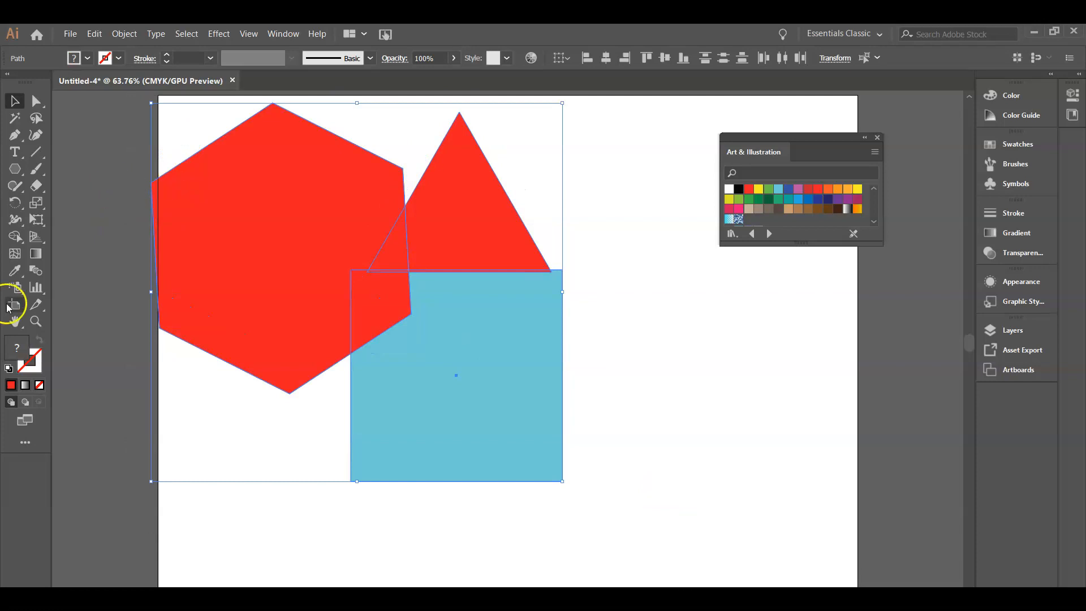
Use the Shape Builder tool to erase the hexagon's outer region and merge the roof and walls into one shape
{"action": "left_click", "coordinate": [15, 237]}
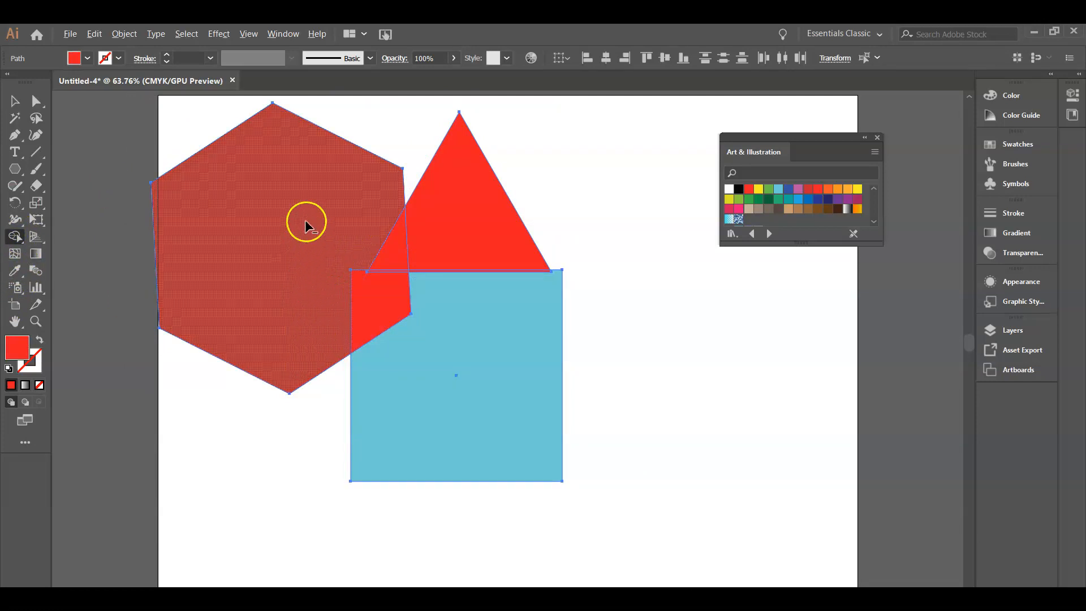
{"action": "left_click", "coordinate": [330, 160], "text": "alt"}
{"action": "mouse_move", "coordinate": [388, 223]}
{"action": "left_mouse_down"}
{"action": "mouse_move", "coordinate": [396, 267]}
{"action": "mouse_move", "coordinate": [388, 289]}
{"action": "left_mouse_up"}
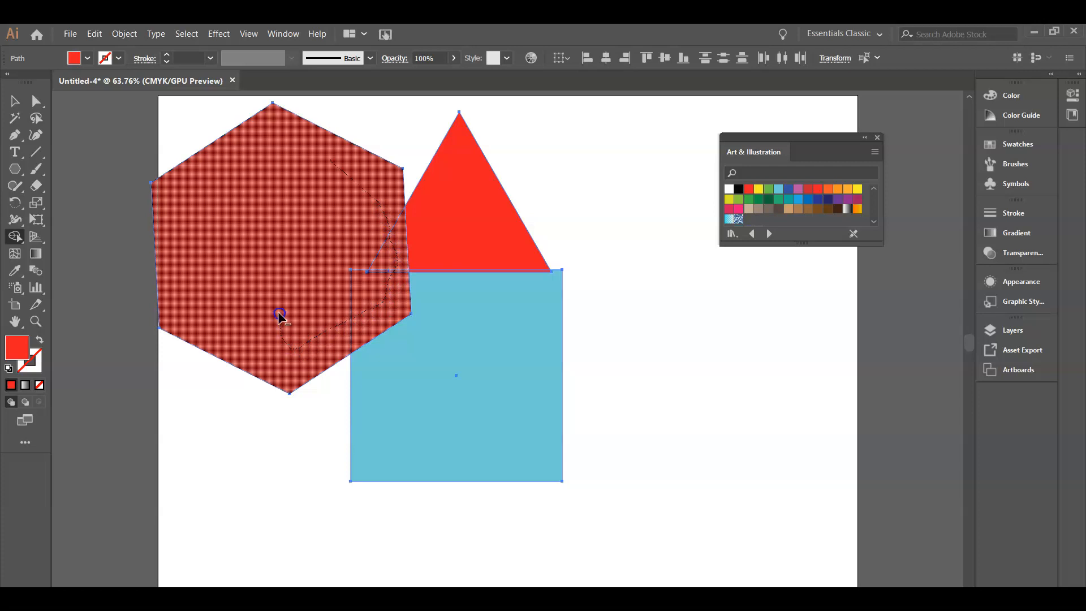
{"action": "left_click_drag", "start_coordinate": [279, 316], "coordinate": [279, 314]}
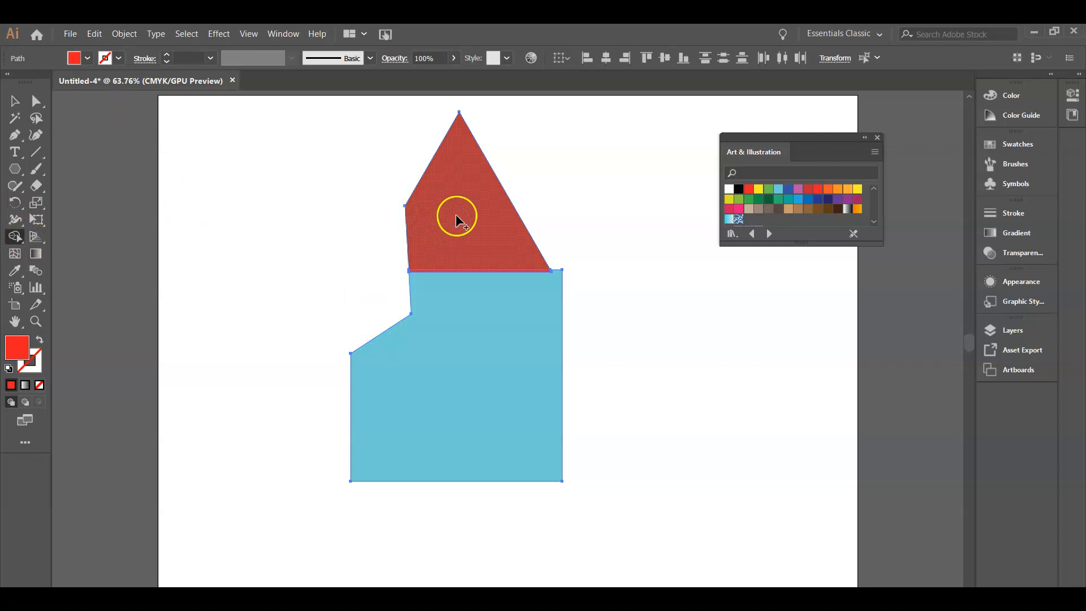
{"action": "left_click_drag", "start_coordinate": [457, 219], "coordinate": [484, 337]}
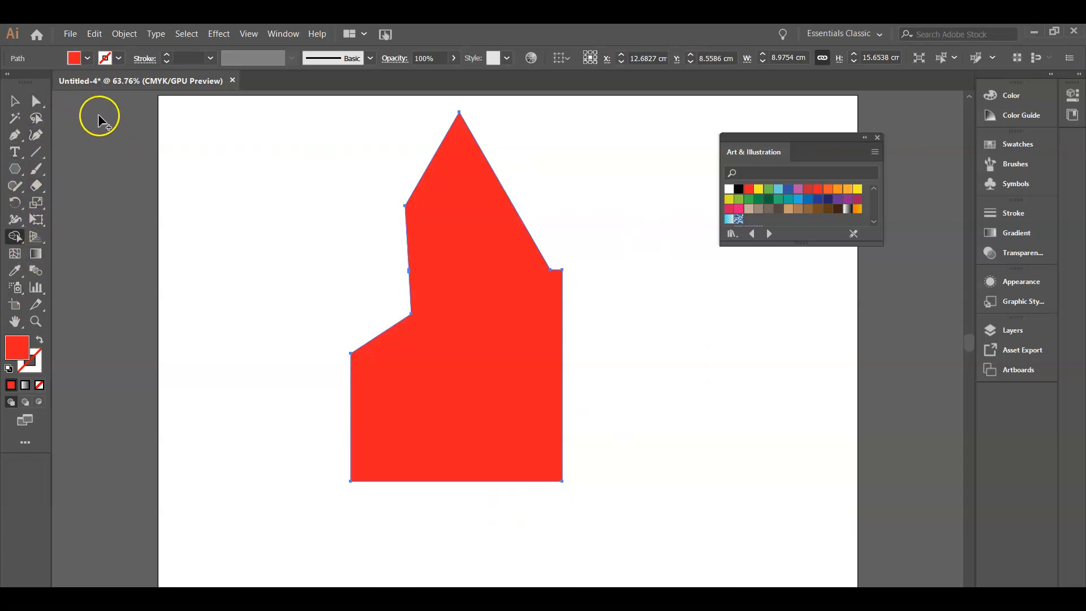
Delete all the shapes from the artboard
{"action": "left_click", "coordinate": [16, 102]}
{"action": "key", "text": "Delete"}
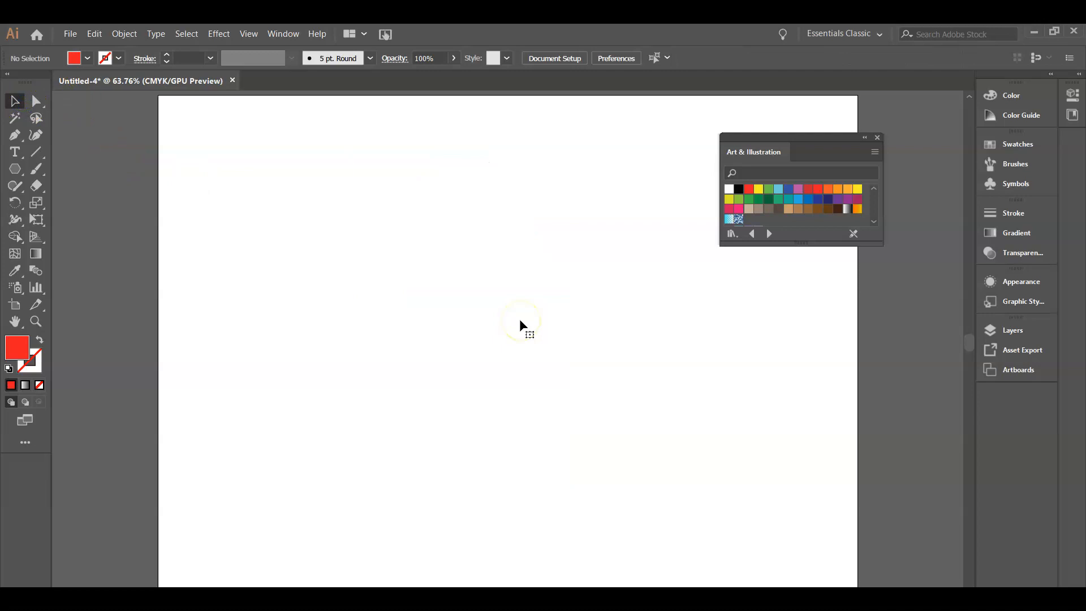
Draw a new hexagon near the artboard's upper-left area with the Polygon tool
{"action": "left_click", "coordinate": [13, 169]}
{"action": "left_click_drag", "start_coordinate": [352, 197], "coordinate": [414, 241]}
{"action": "left_click", "coordinate": [15, 101]}
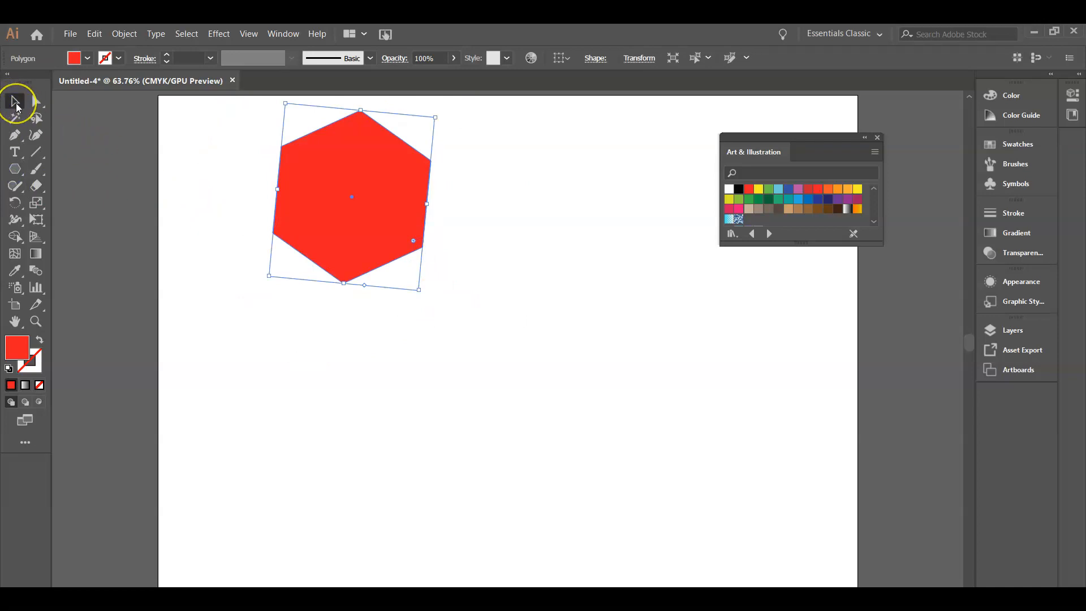
Reshape the hexagon into an arrow-like shape by moving its anchor points with the Direct Selection tool
{"action": "left_click", "coordinate": [36, 103]}
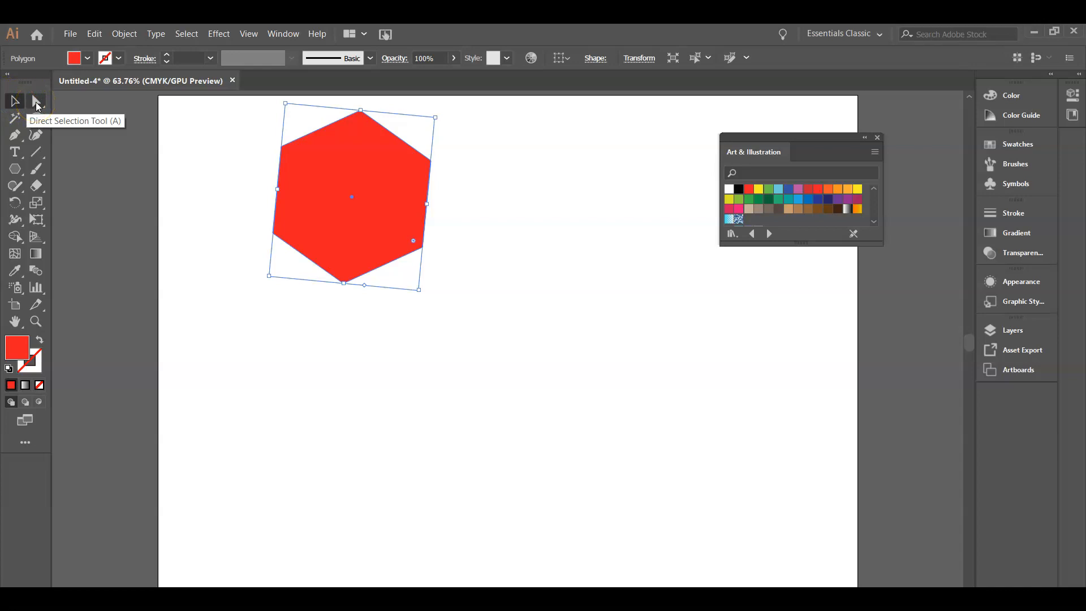
{"action": "left_click", "coordinate": [37, 105]}
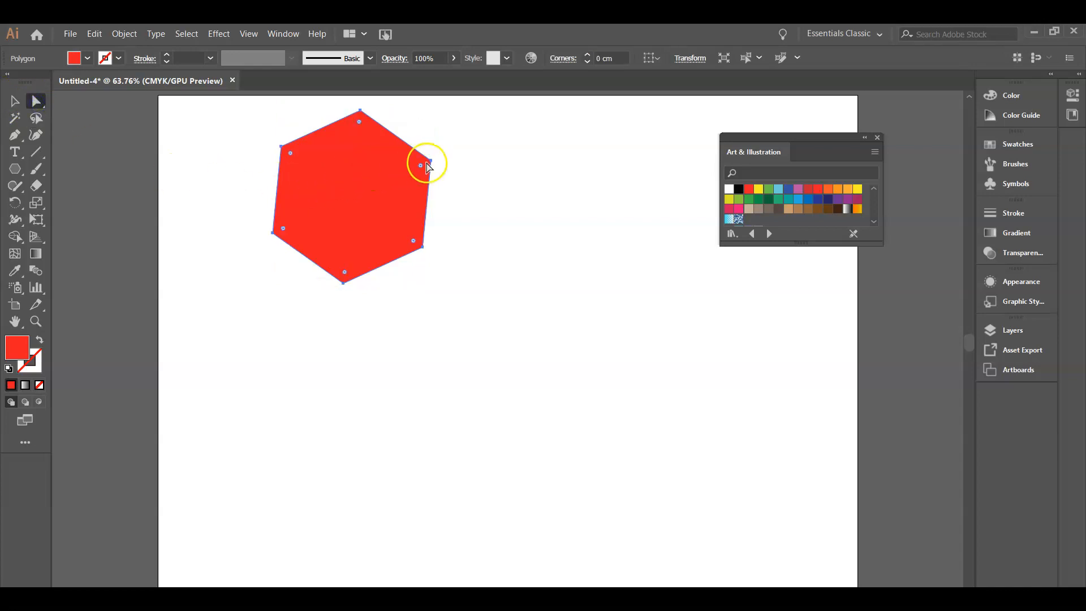
{"action": "left_click", "coordinate": [433, 163]}
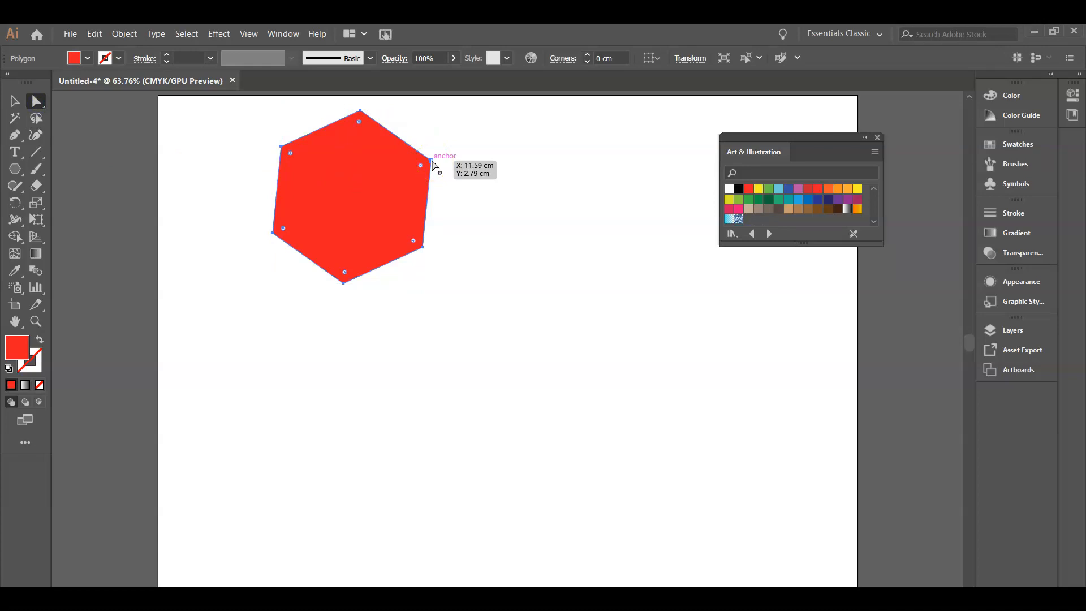
{"action": "left_click", "coordinate": [432, 163]}
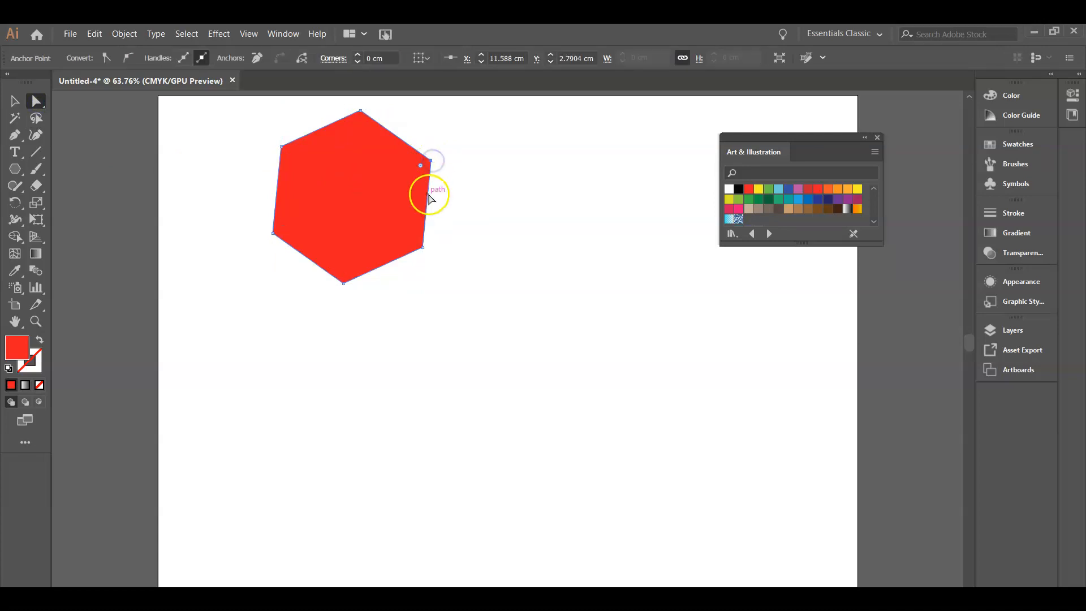
{"action": "left_click", "coordinate": [434, 162]}
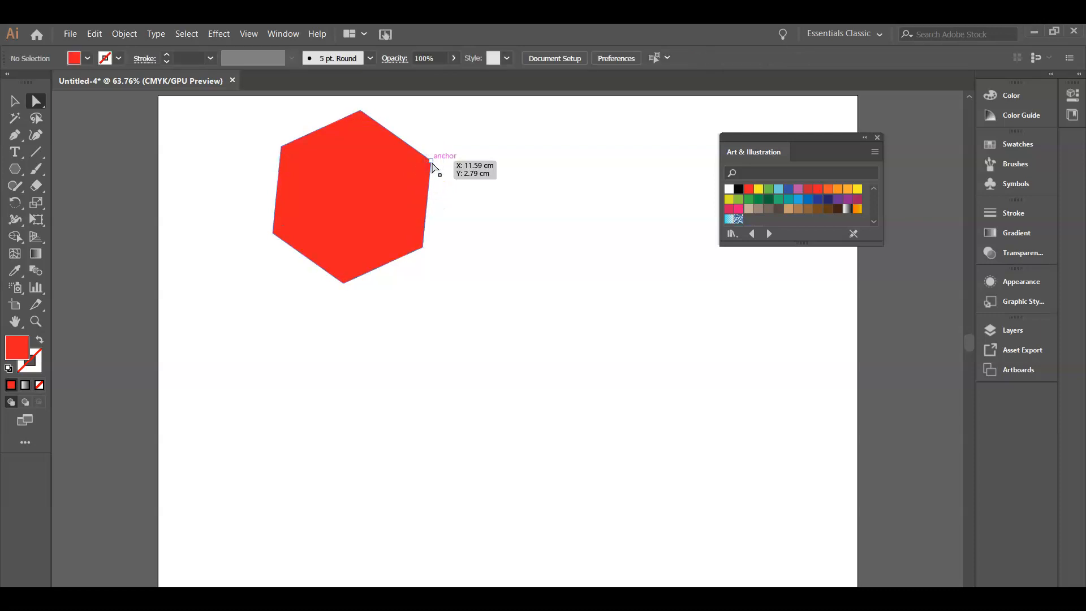
{"action": "left_click", "coordinate": [432, 162]}
{"action": "left_click_drag", "start_coordinate": [432, 163], "coordinate": [454, 126]}
{"action": "left_click_drag", "start_coordinate": [343, 283], "coordinate": [402, 327]}
{"action": "left_click_drag", "start_coordinate": [421, 249], "coordinate": [376, 204]}
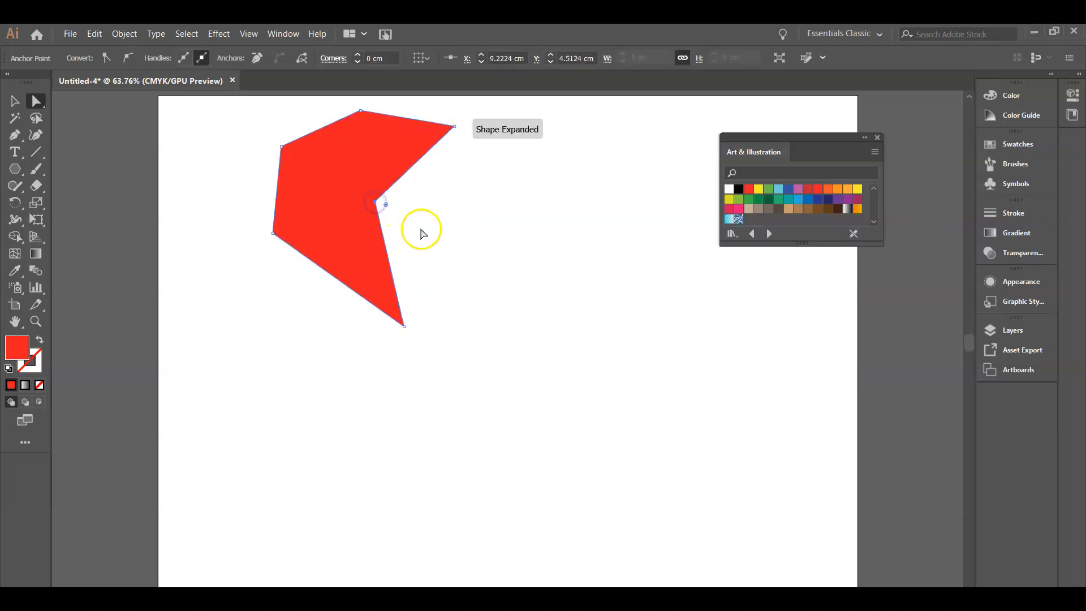
{"action": "left_click_drag", "start_coordinate": [403, 325], "coordinate": [425, 291]}
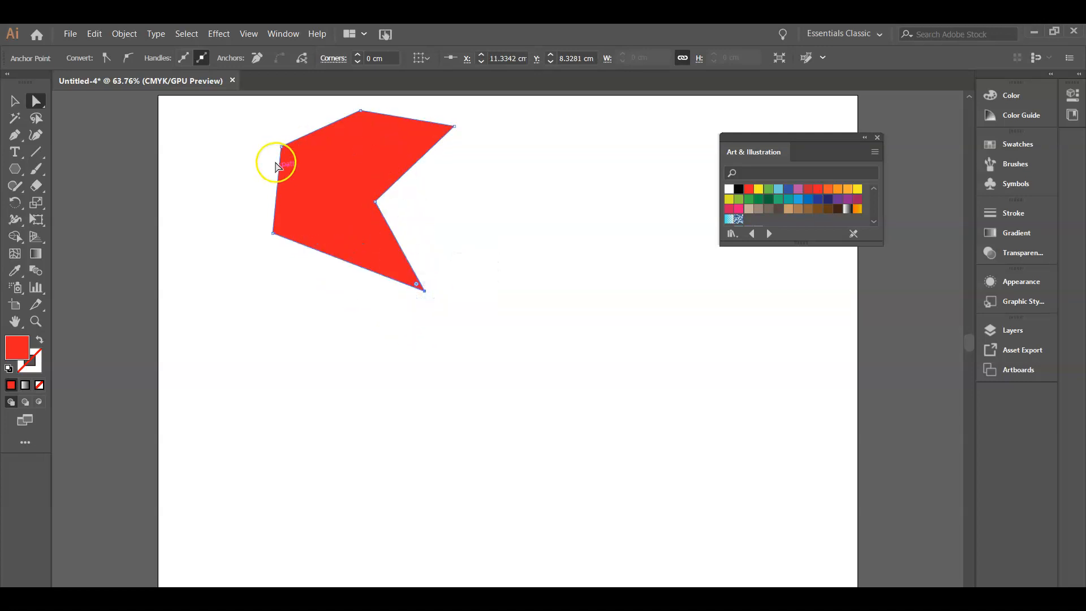
{"action": "left_click_drag", "start_coordinate": [275, 234], "coordinate": [292, 227]}
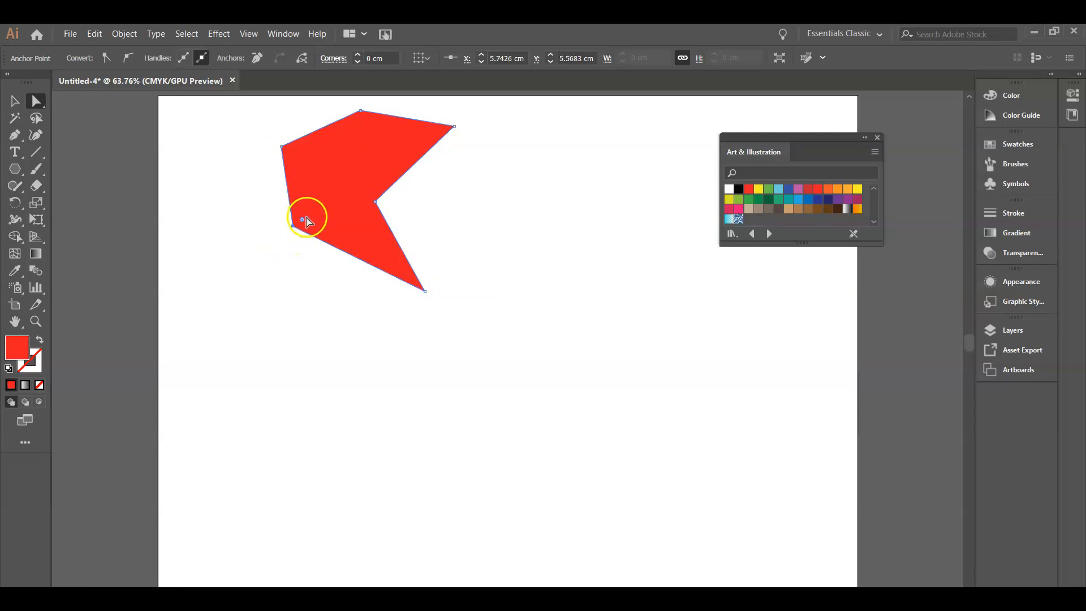
Round the shape's left and top corners to about 0.86 cm using the live corner widgets
{"action": "left_click_drag", "start_coordinate": [304, 222], "coordinate": [326, 217]}
{"action": "left_click", "coordinate": [283, 148]}
{"action": "left_click_drag", "start_coordinate": [290, 158], "coordinate": [300, 164]}
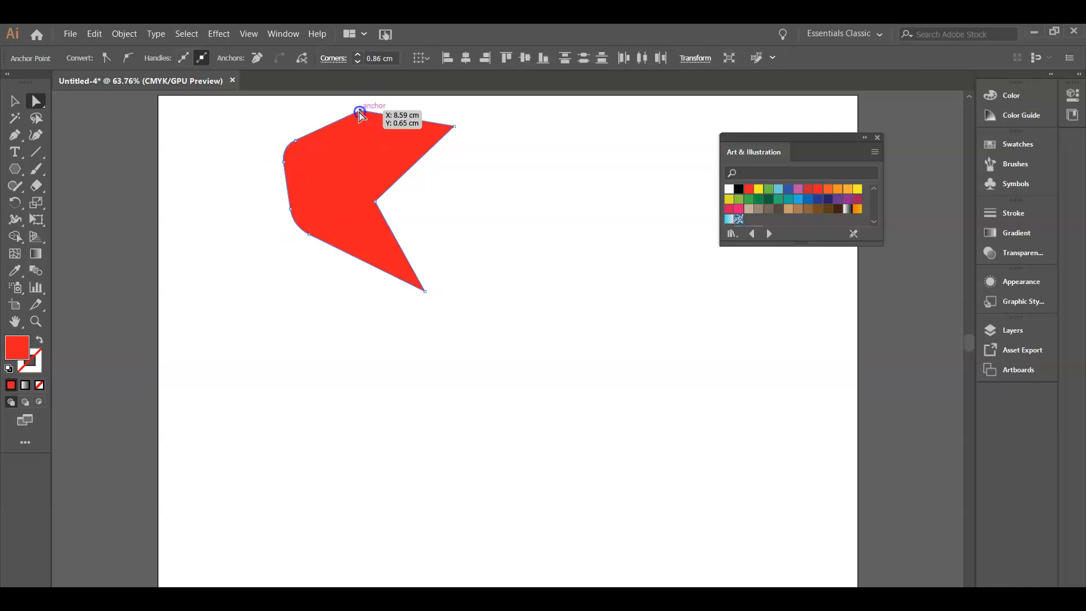
{"action": "left_click", "coordinate": [362, 111]}
{"action": "left_click_drag", "start_coordinate": [363, 121], "coordinate": [366, 154]}
{"action": "left_click", "coordinate": [486, 192]}
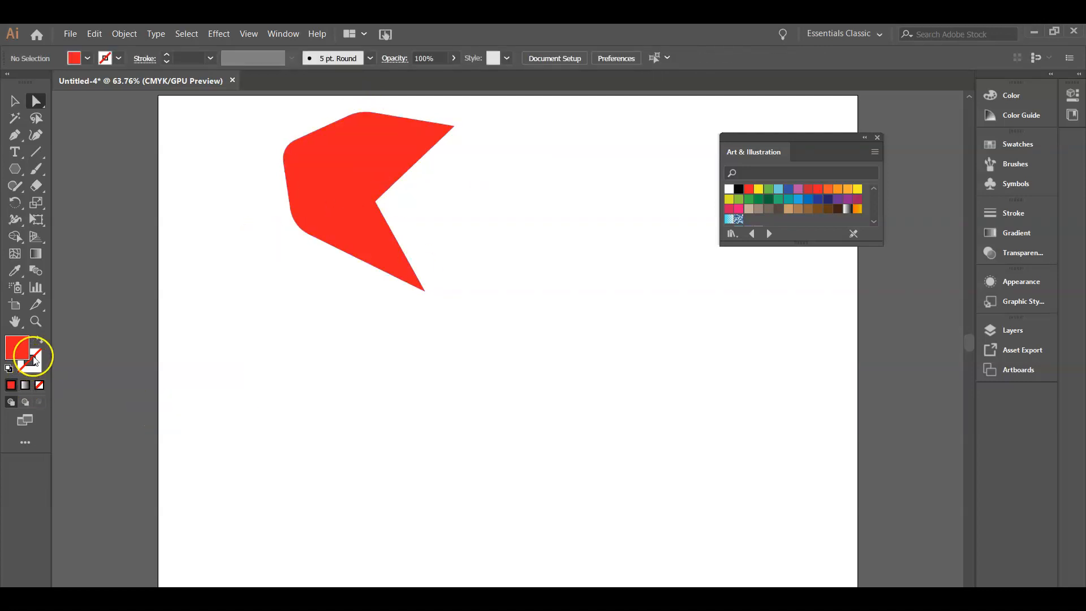
Select the reshaped shape and delete it
{"action": "left_click_drag", "start_coordinate": [335, 175], "coordinate": [324, 274]}
{"action": "key", "text": "Delete"}
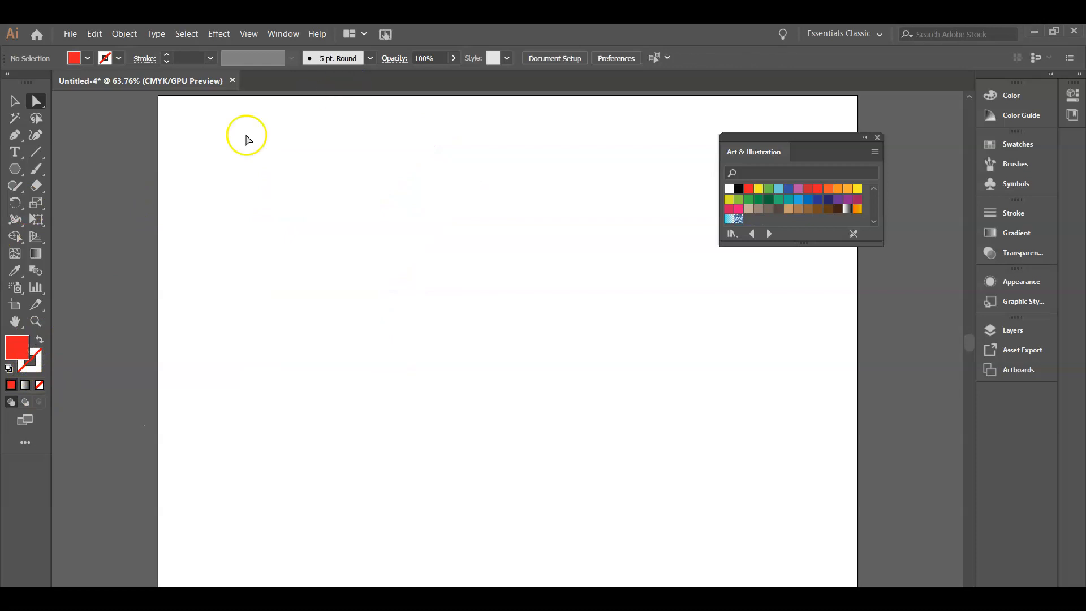